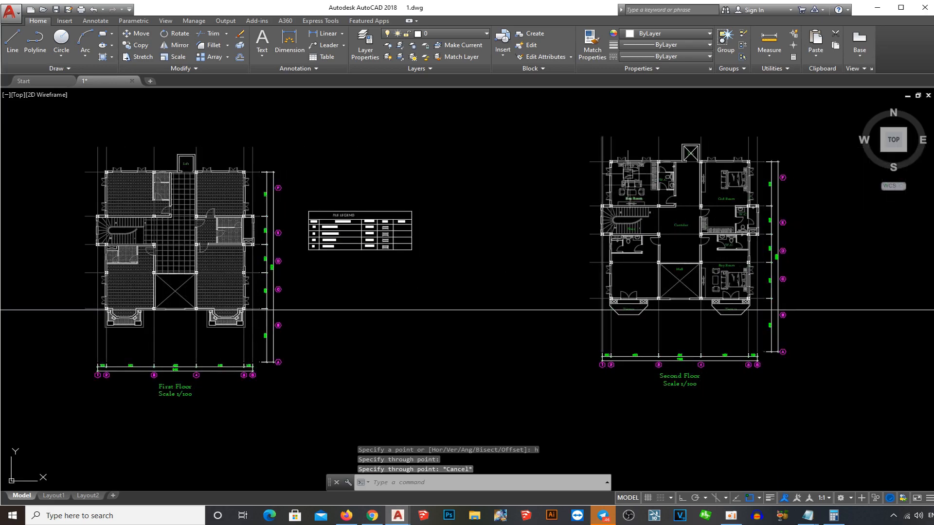
middle_drag(845, 343, 698, 343)
click(722, 445)
text(m)
key(Return)
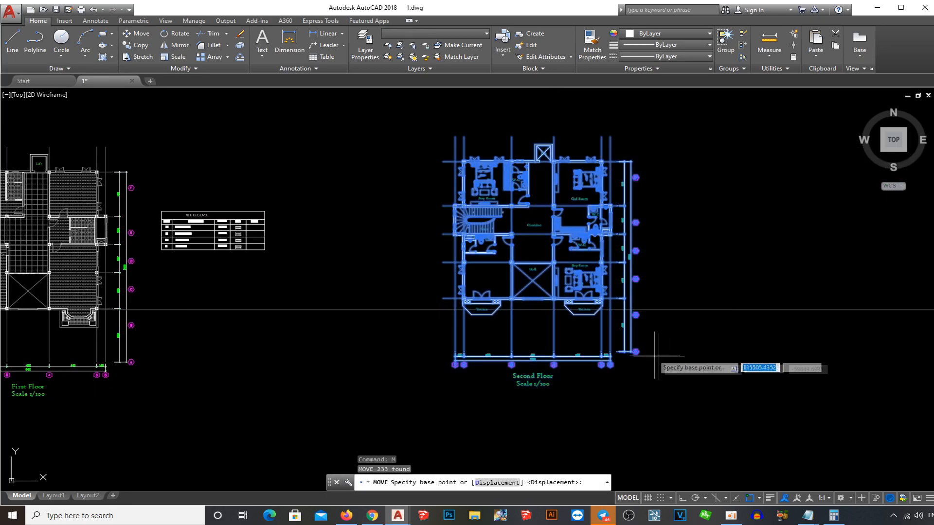
scroll(681, 369, up, 10)
scroll(487, 195, up, 3)
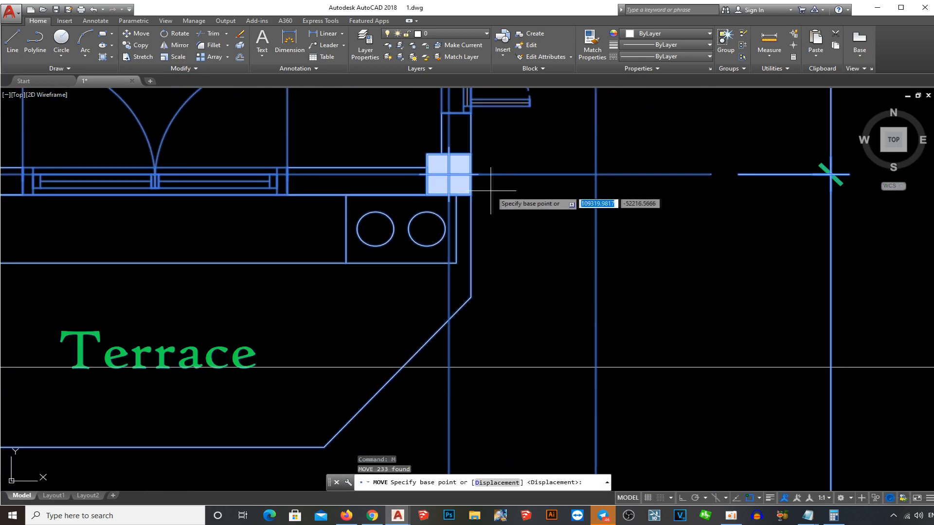
click(476, 182)
key(Escape)
scroll(474, 197, down, 10)
scroll(499, 278, down, 5)
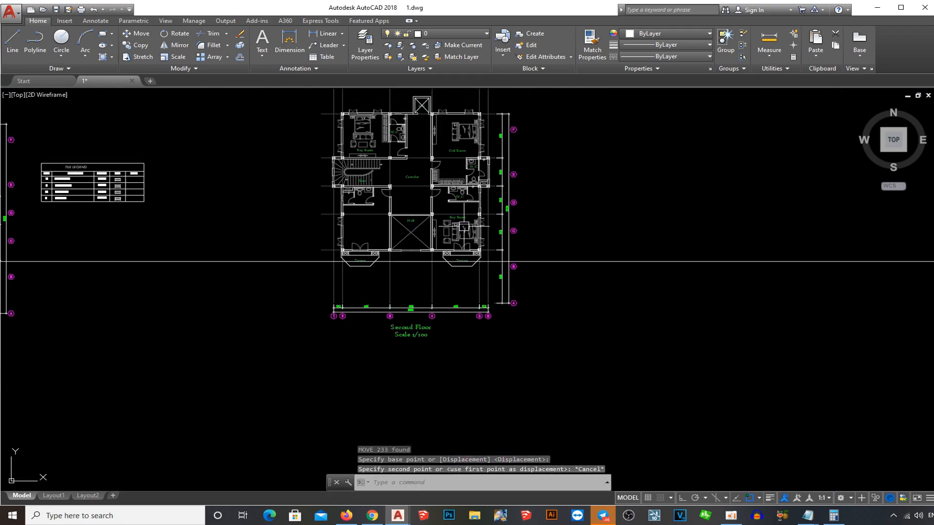
Move the Second Floor plan so the outer corner of its lower-right column sits on the horizontal construction line
click(342, 149)
click(574, 387)
scroll(584, 302, up, 2)
text(m)
key(Return)
scroll(428, 292, up, 8)
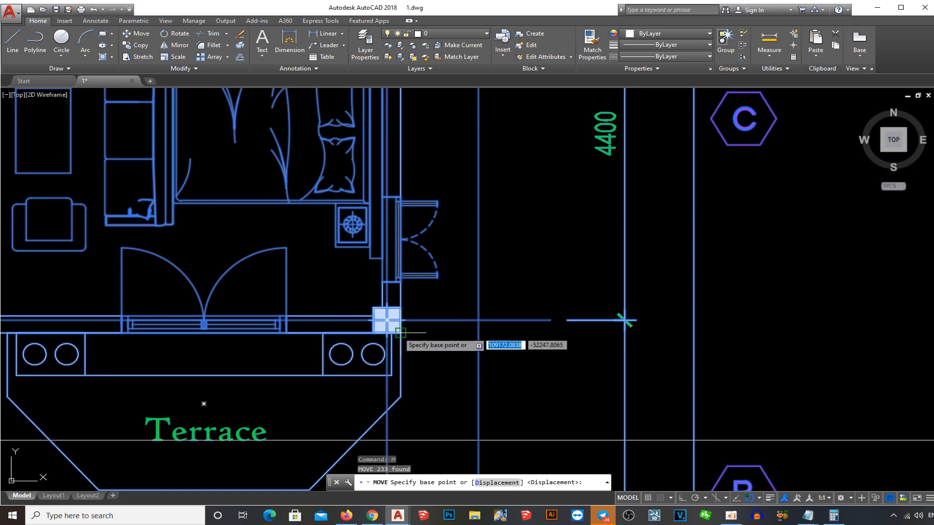
click(401, 333)
scroll(400, 333, down, 6)
scroll(381, 275, up, 3)
click(600, 325)
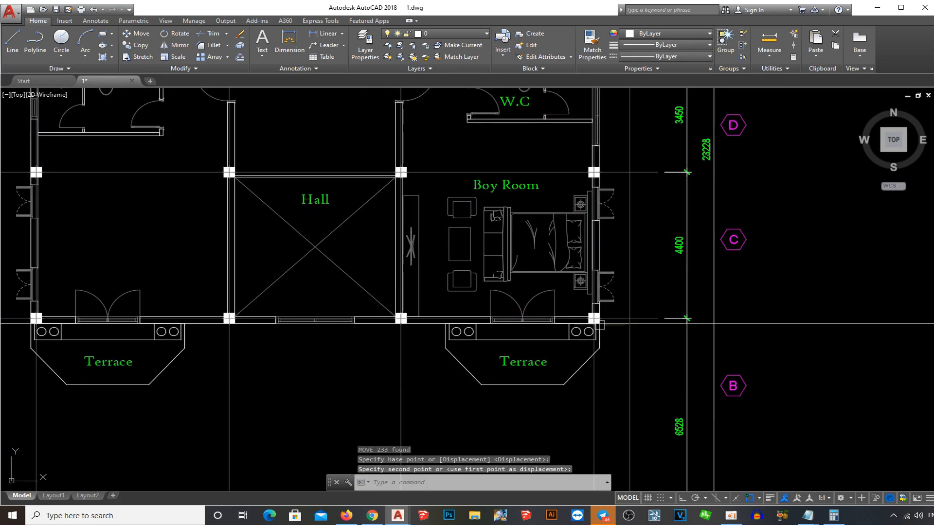
Move the whole Second Floor plan horizontally further away from the tile legend, with Ortho on
scroll(600, 325, down, 6)
key(Escape)
click(286, 140)
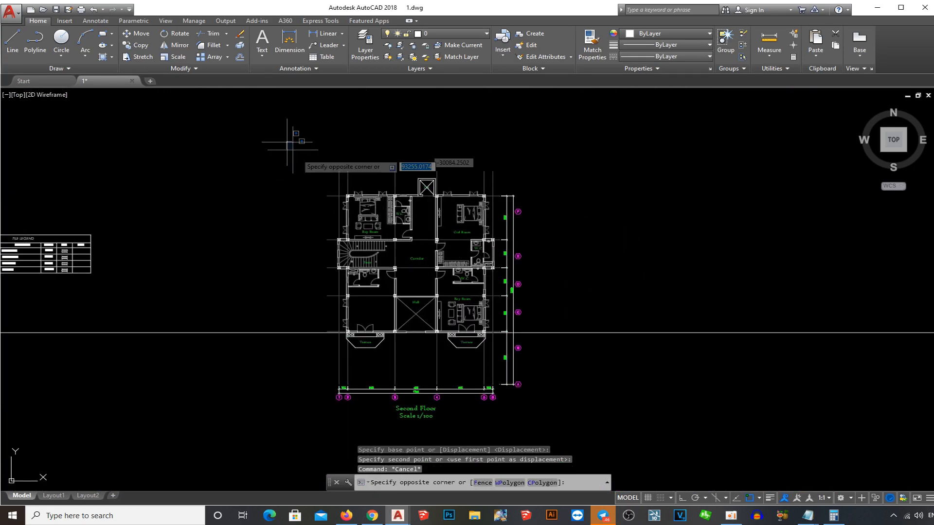
click(636, 456)
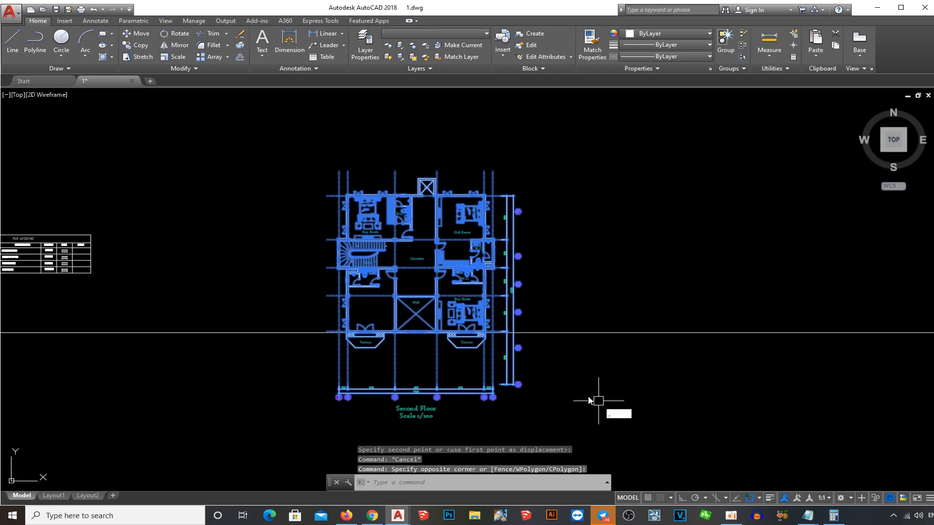
text(m)
key(Return)
click(572, 406)
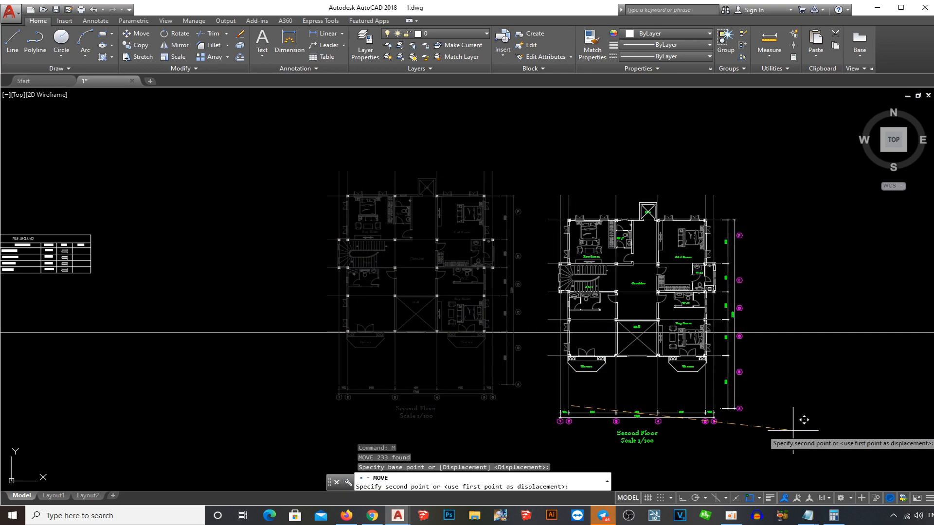
key(F8)
click(819, 415)
key(Escape)
middle_drag(783, 362, 593, 356)
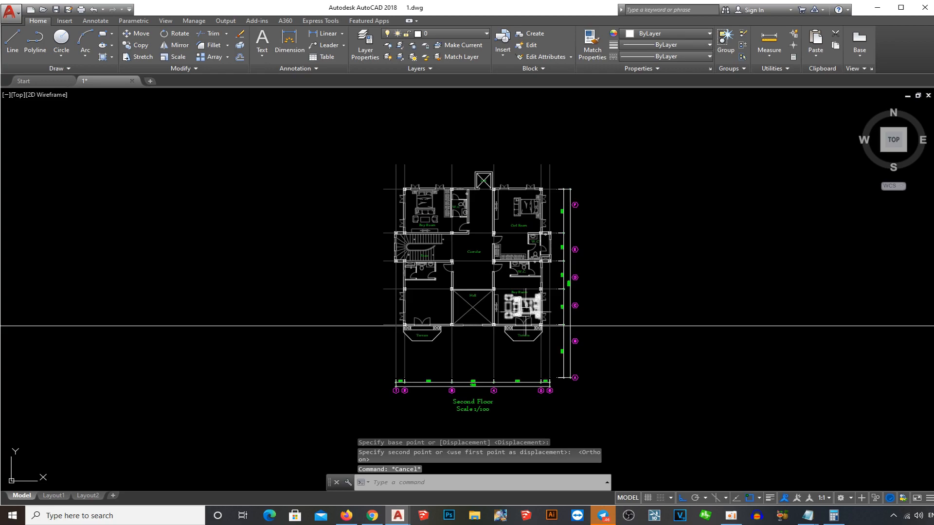
Erase the horizontal construction line and the bed and seating set in the lower-right Boy Room
click(736, 354)
click(701, 286)
text(e)
key(Return)
scroll(514, 309, up, 2)
click(519, 304)
text(e)
key(Return)
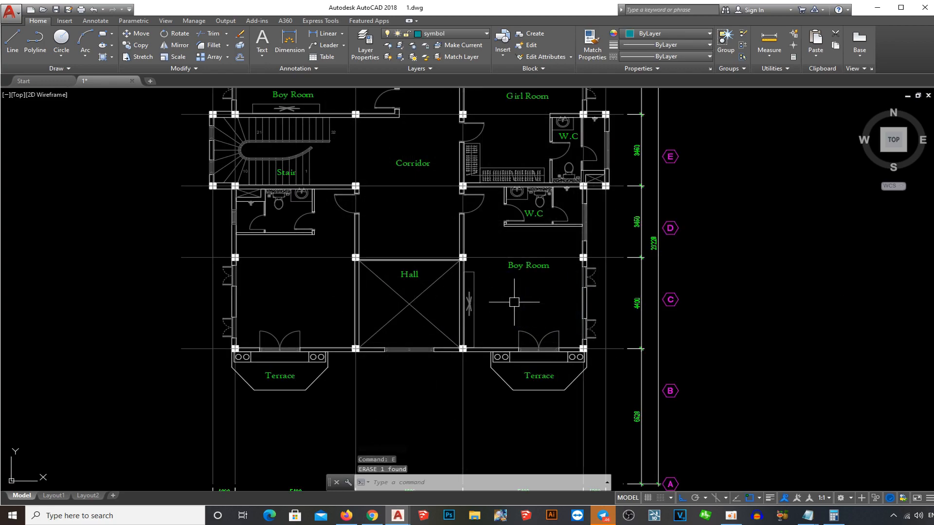
Erase the TV cabinet along the inner wall of the lower-right Boy Room
scroll(489, 308, up, 2)
click(459, 310)
click(461, 319)
text(e)
key(Return)
Erase the two Terrace labels and the Hall label from the Second Floor plan
click(556, 416)
click(166, 417)
text(e)
key(Return)
click(362, 255)
text(e)
key(Return)
Erase the Girl Room label, its furniture and wardrobes, and the adjoining W.C label and fixtures
middle_drag(560, 158, 580, 220)
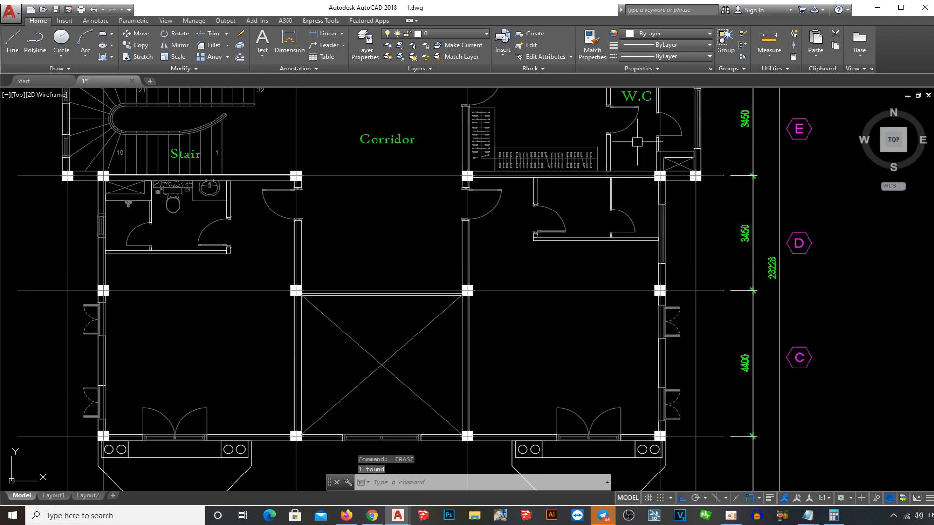
middle_drag(637, 142, 636, 249)
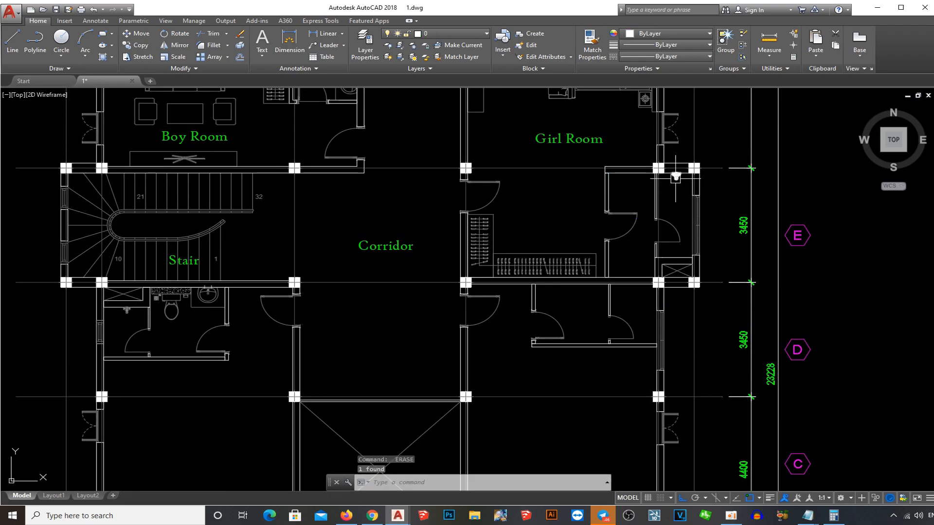
click(569, 139)
middle_drag(569, 139, 579, 219)
text(e)
key(Return)
middle_drag(529, 166, 524, 193)
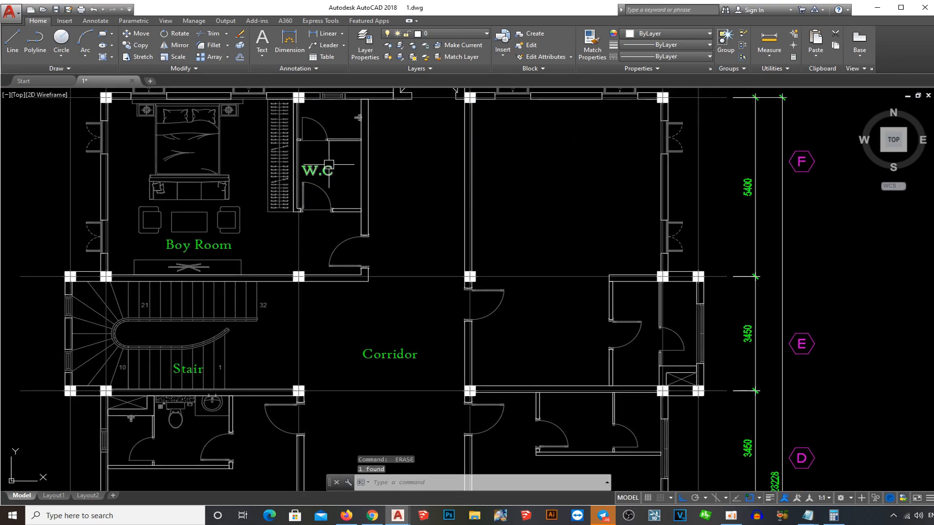
Erase the Corridor label, the upper-left W.C label, and the upper-left Boy Room's label, furniture and wardrobe
click(384, 348)
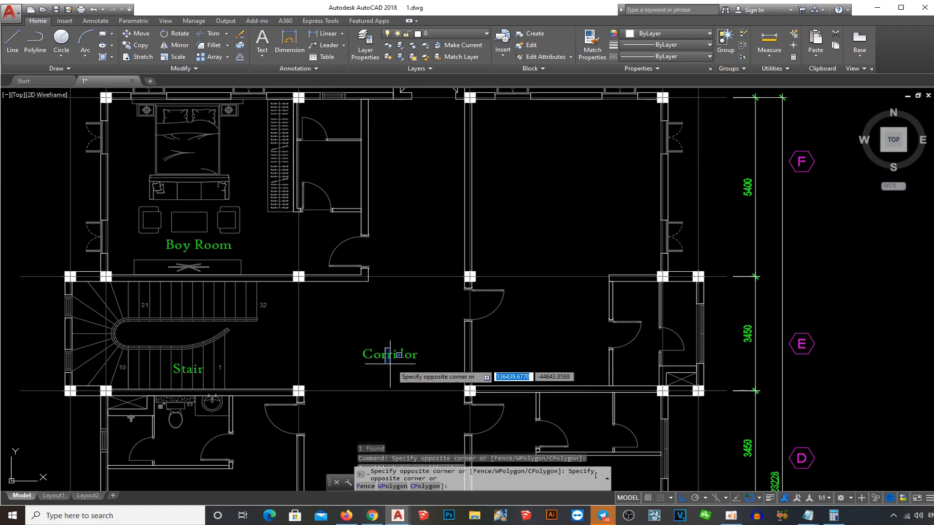
key(space)
click(408, 349)
click(391, 354)
key(space)
click(202, 247)
key(space)
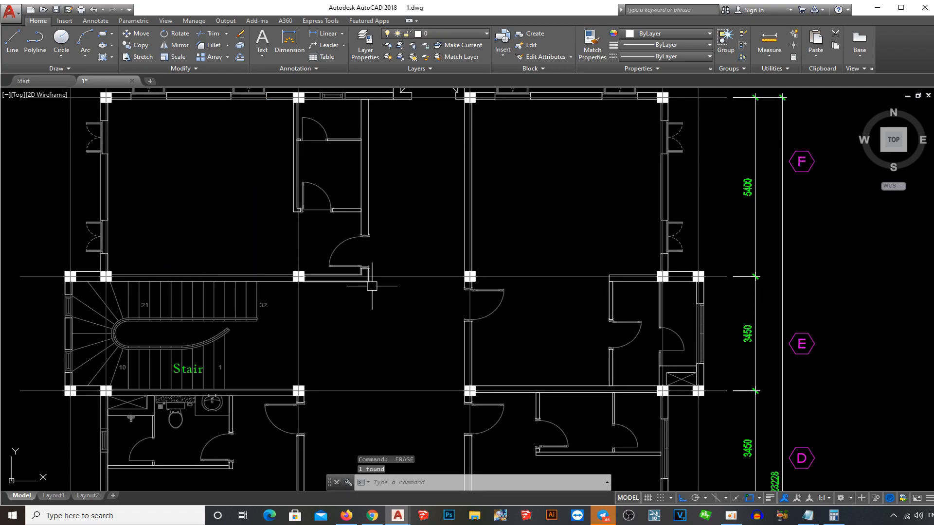
Erase the sanitary fixtures in the bathroom below the stair
middle_drag(365, 294, 433, 231)
click(277, 335)
key(space)
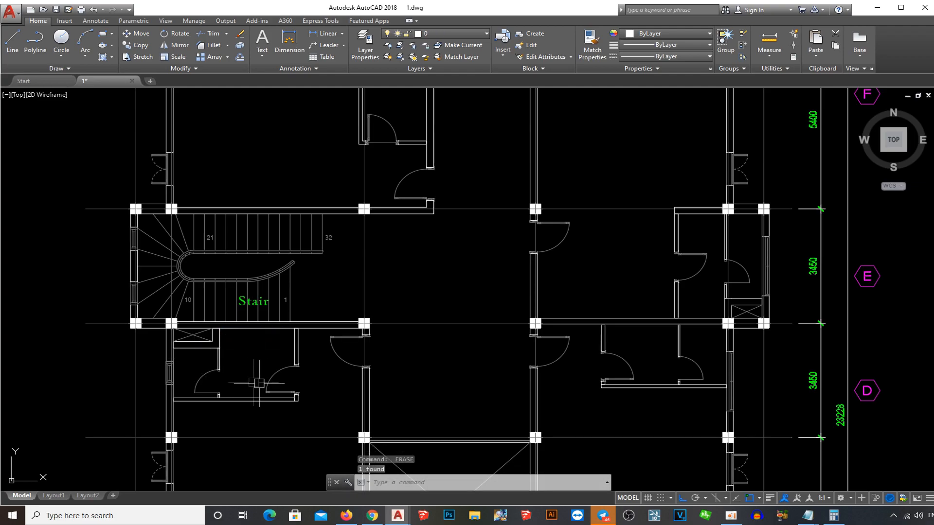
Start a polyline outlining the lower-right room's floor, from its lower-left column along the terrace wall to the outer column
scroll(253, 382, down, 6)
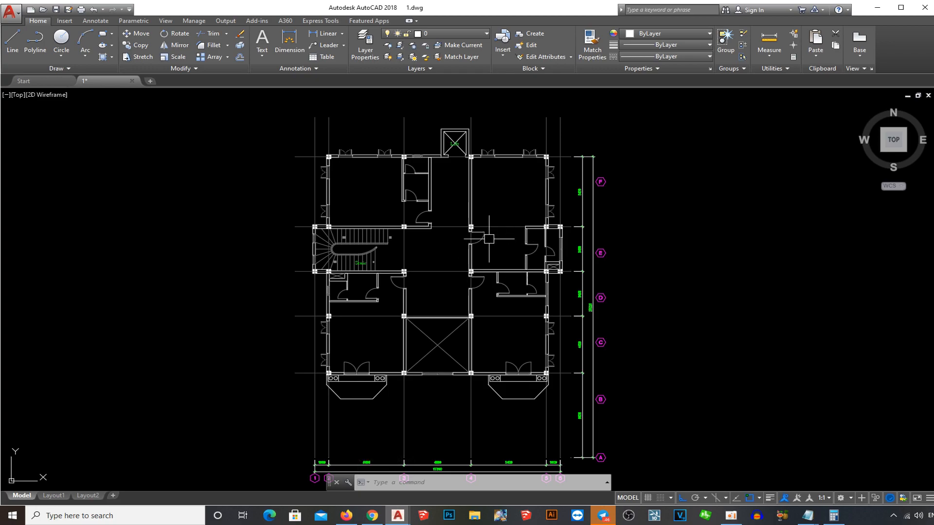
key(Return)
scroll(474, 373, up, 8)
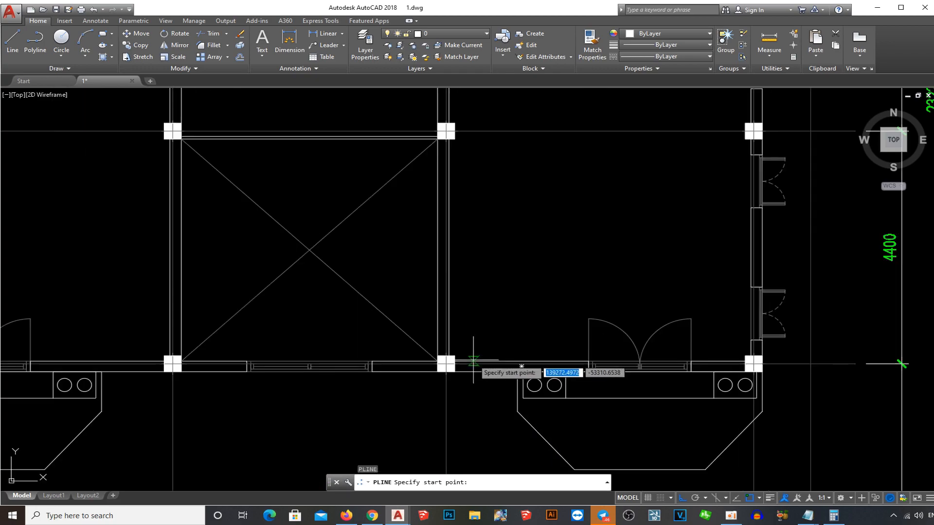
click(414, 352)
click(429, 351)
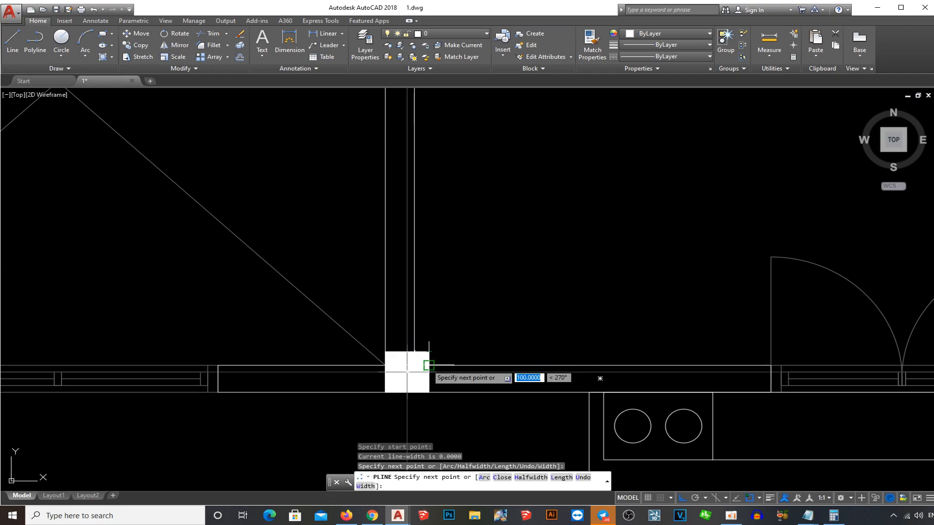
click(429, 366)
scroll(508, 349, down, 6)
middle_drag(508, 350, 457, 347)
scroll(605, 339, up, 2)
scroll(605, 340, up, 4)
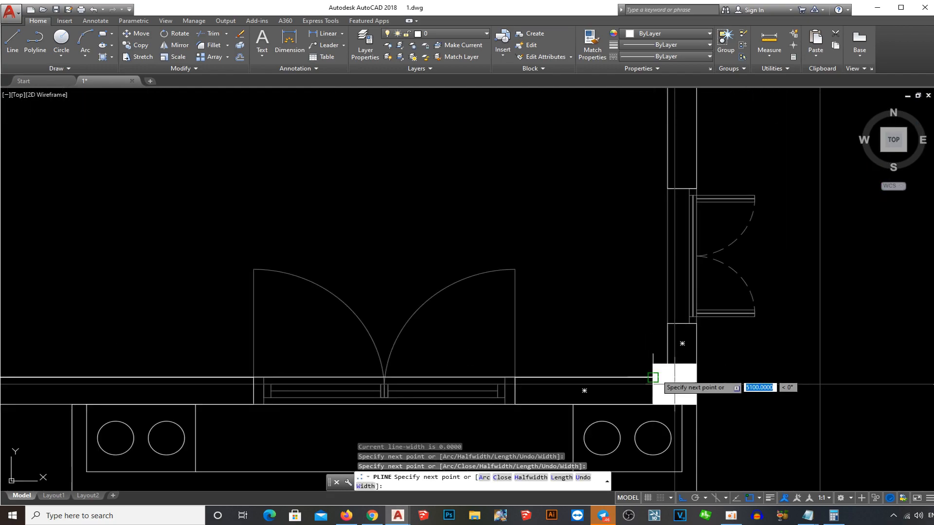
click(653, 377)
Continue the floor outline up the outer wall, around the bathroom partition and along the inner wall, and close it
scroll(675, 384, down, 6)
scroll(640, 316, up, 7)
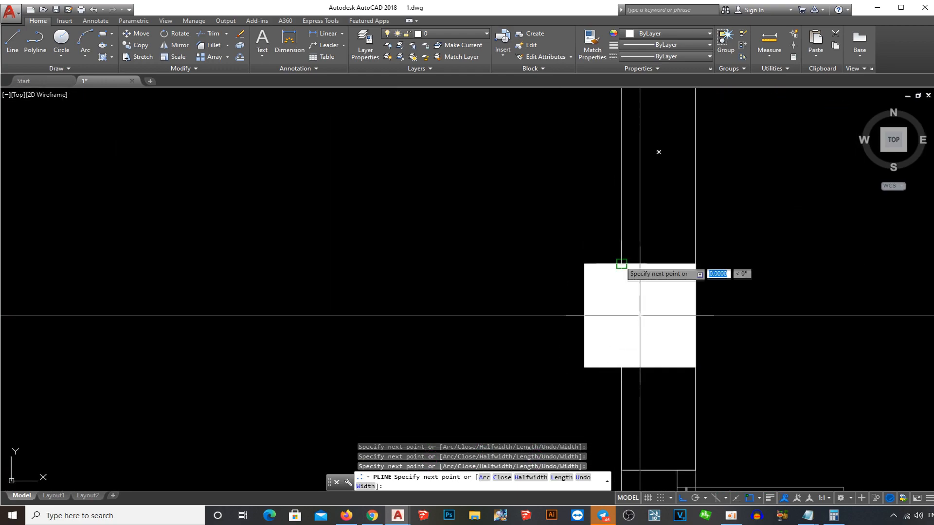
scroll(640, 316, down, 5)
scroll(605, 192, up, 4)
scroll(539, 207, down, 9)
scroll(509, 227, up, 7)
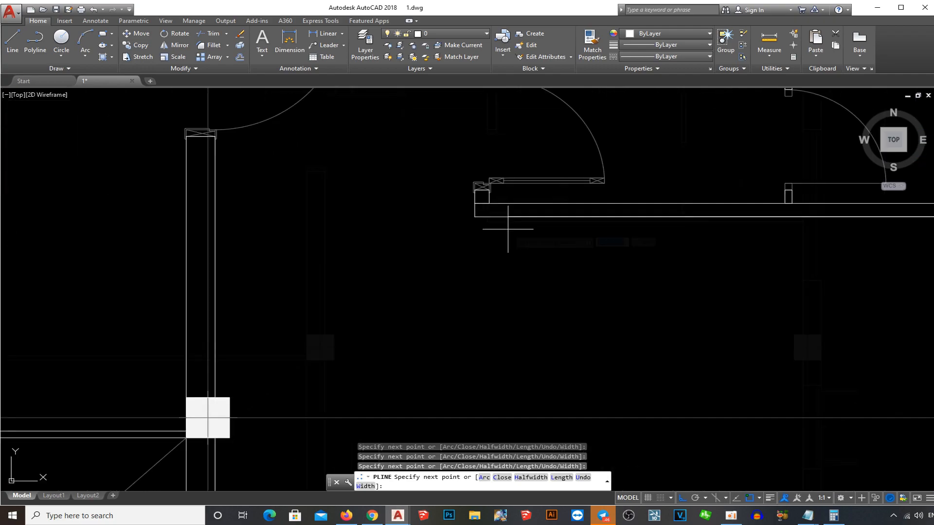
click(476, 217)
scroll(475, 217, down, 6)
scroll(479, 158, up, 4)
scroll(486, 149, up, 2)
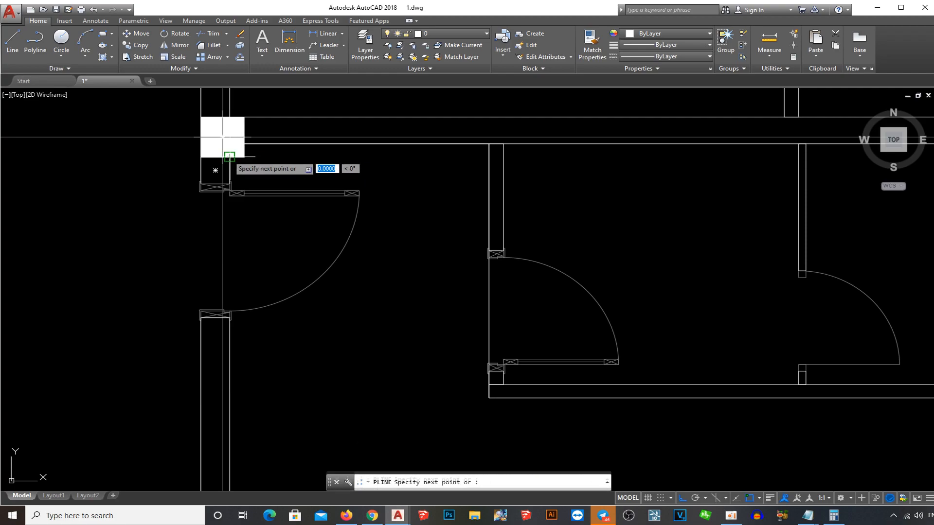
scroll(272, 195, down, 5)
scroll(344, 263, up, 3)
text(c)
key(Return)
Hatch the closed floor outline of the lower-right room
text(h)
key(Return)
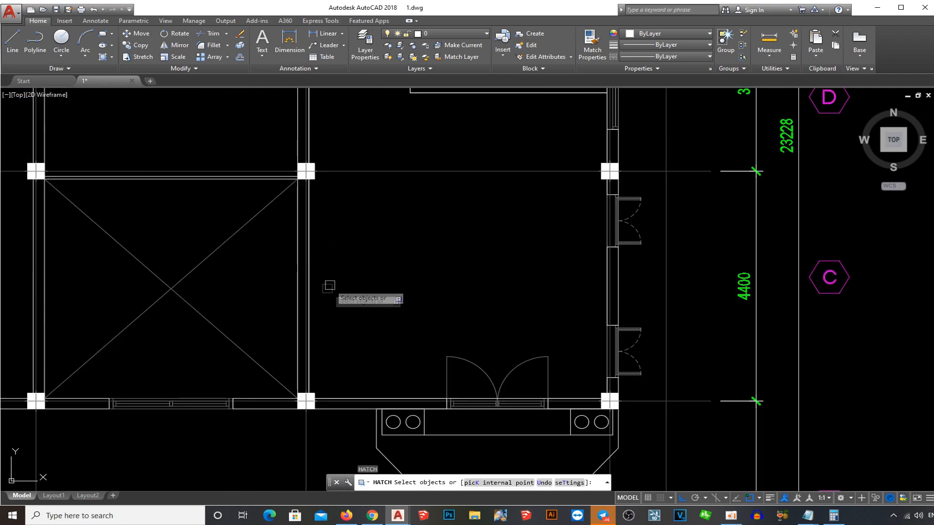
click(307, 314)
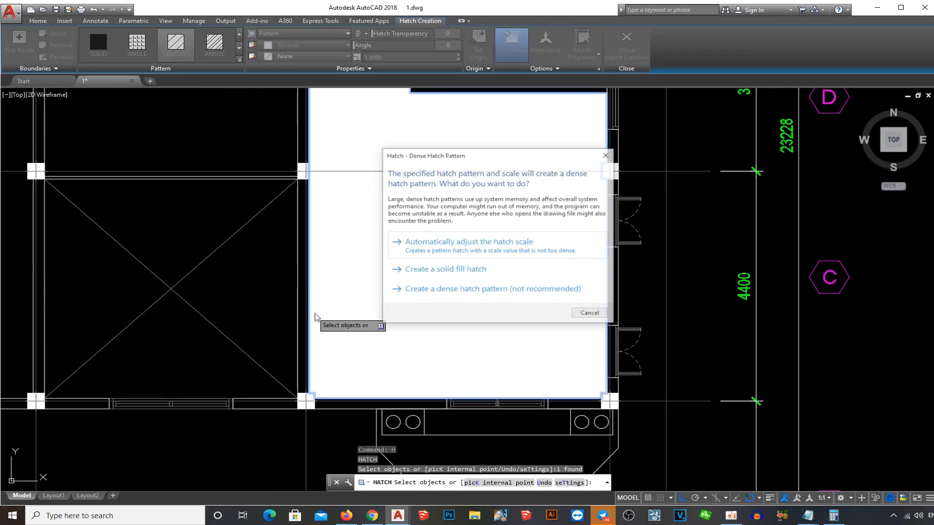
key(Escape)
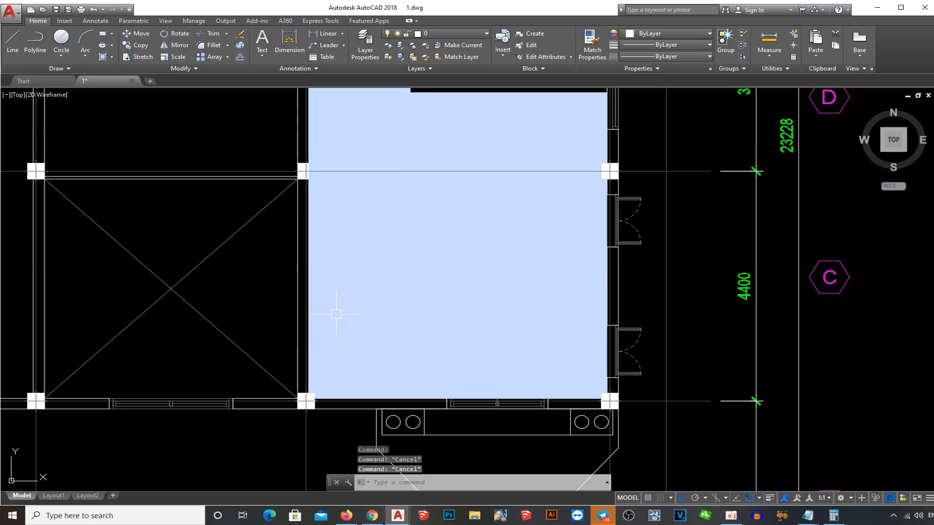
Match the new hatch's properties to the bedroom floor hatch in the First Floor plan
text(ma)
key(Return)
scroll(336, 316, down, 10)
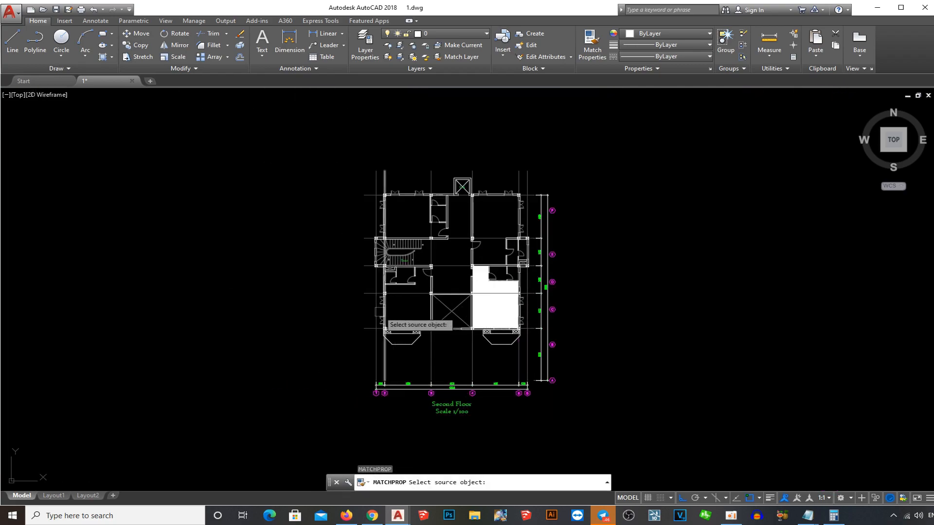
scroll(224, 297, up, 8)
click(224, 296)
scroll(229, 297, down, 4)
middle_drag(292, 297, 149, 298)
scroll(156, 298, down, 3)
scroll(487, 296, up, 7)
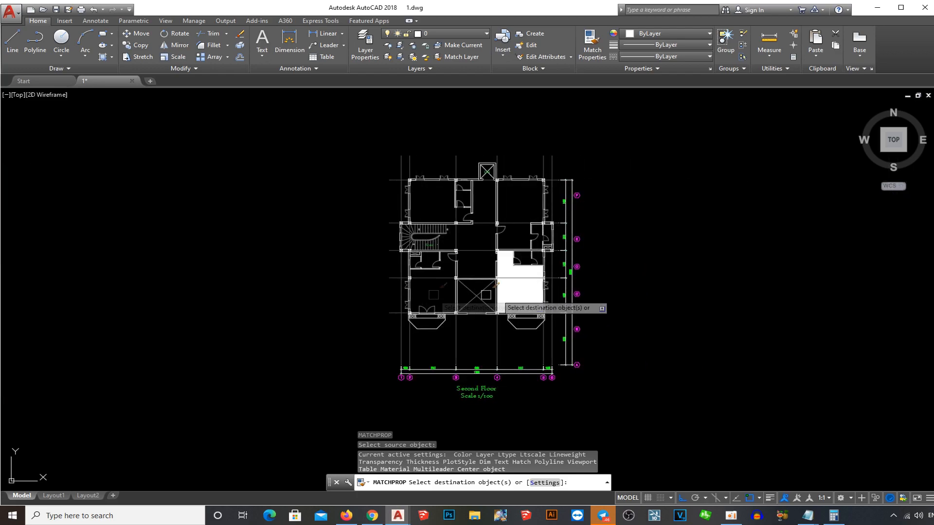
click(529, 288)
Match the polyline outline's properties to those of the lower-right room's floor hatch
scroll(477, 298, up, 4)
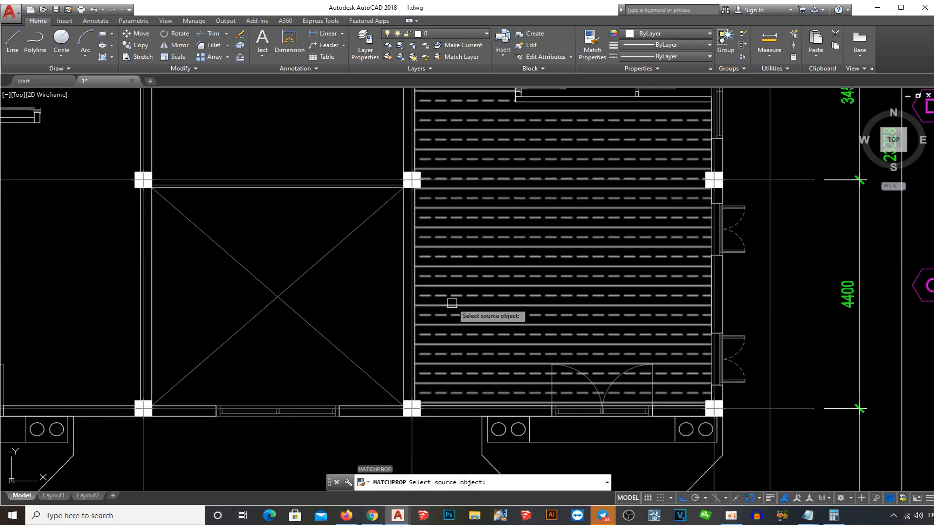
click(418, 310)
key(Return)
Send the lower-right room's floor hatch to the back of the draw order
middle_drag(442, 231, 446, 274)
click(434, 272)
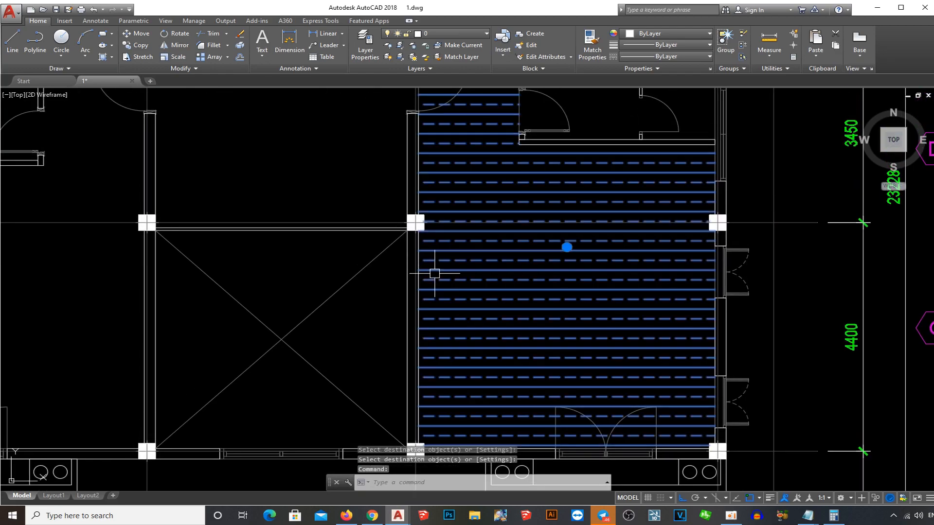
text(dr)
key(Return)
text(b)
key(Return)
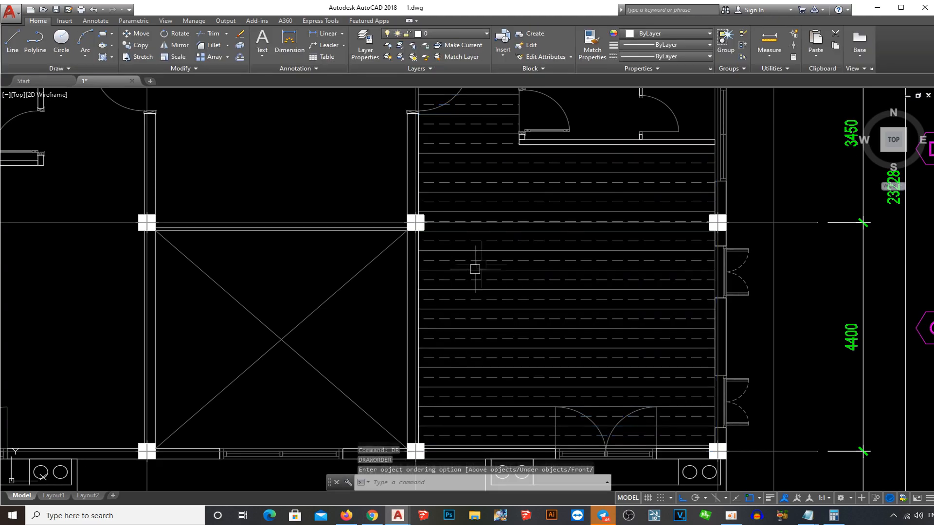
Outline the inner floor of the lower-right bathroom's first compartment with a closed rectangular polyline
scroll(503, 322, down, 6)
scroll(514, 240, up, 2)
text(pl)
key(Return)
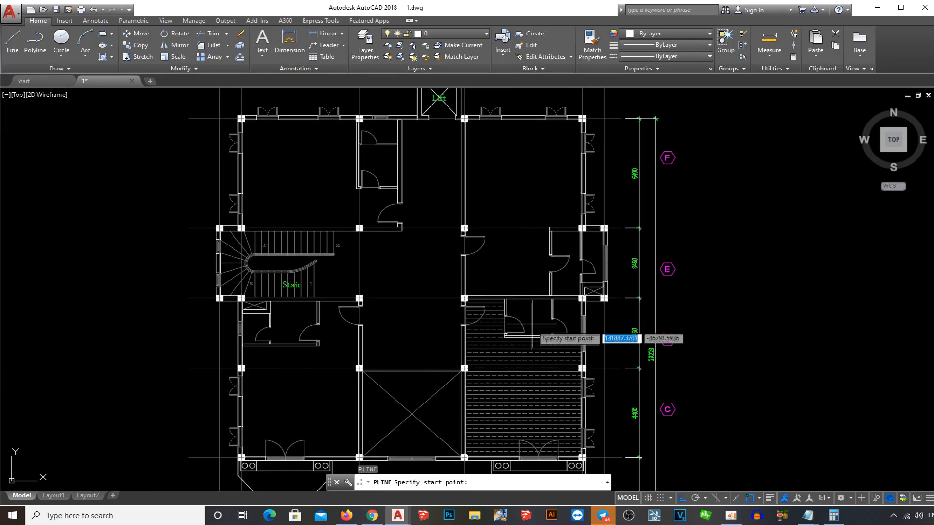
scroll(532, 330, up, 2)
scroll(508, 296, up, 2)
click(480, 264)
scroll(668, 268, up, 2)
click(654, 259)
scroll(655, 260, down, 6)
scroll(650, 331, up, 6)
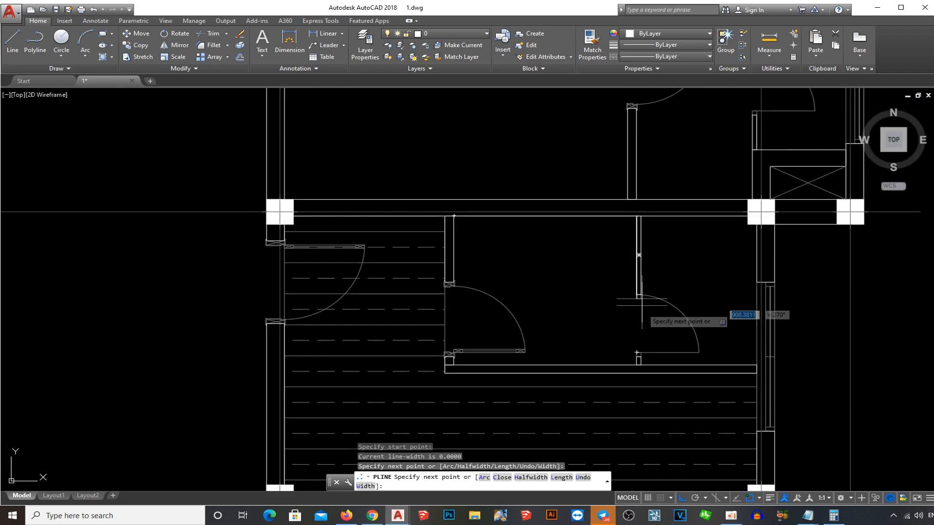
click(632, 404)
click(164, 403)
text(c)
key(Return)
Hatch the outlined first compartment of the lower-right bathroom
text(h)
key(Return)
click(230, 403)
key(Return)
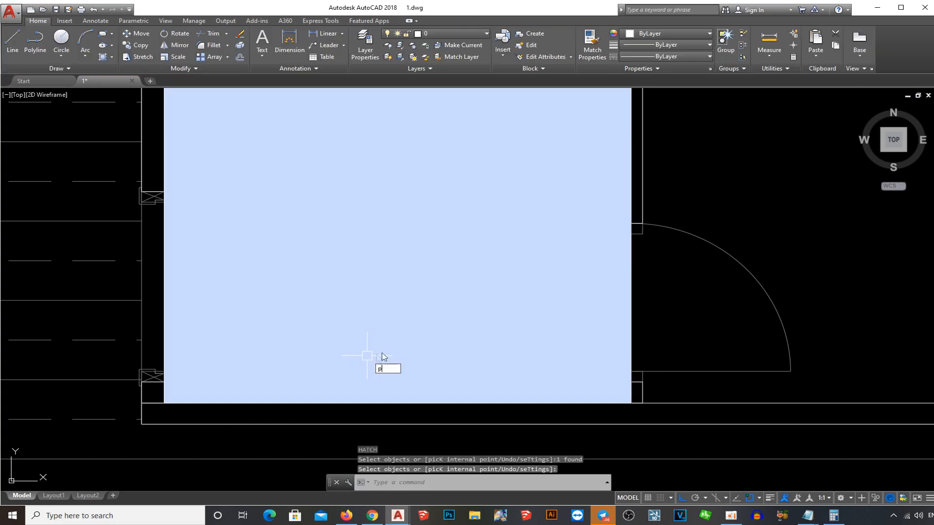
Outline the inner floor of the lower-right bathroom's second compartment with a closed polyline that follows the corner column
text(pl)
key(Return)
click(637, 393)
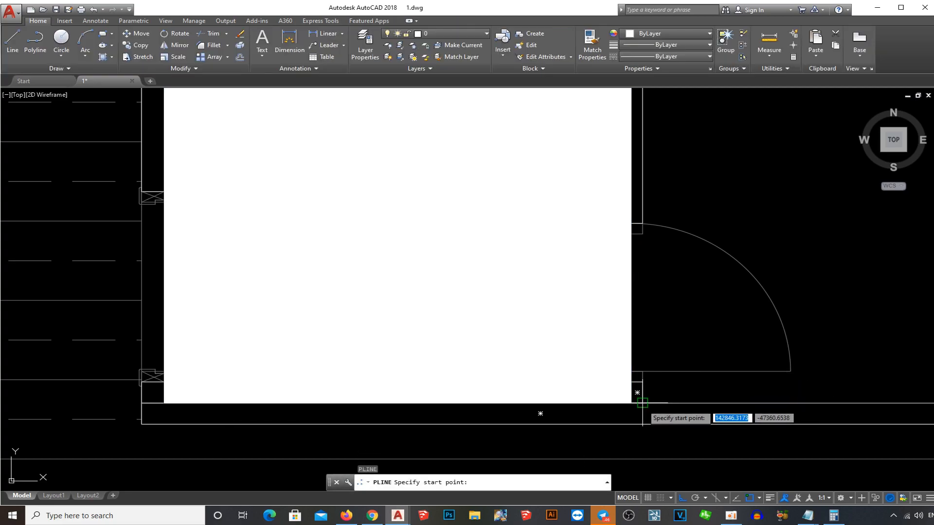
middle_drag(672, 378, 433, 378)
click(696, 400)
middle_drag(687, 107, 677, 316)
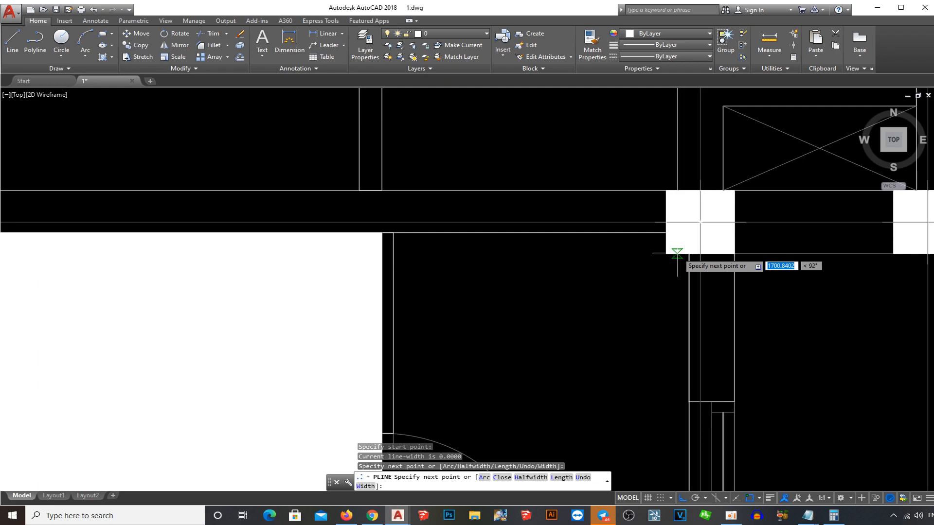
click(690, 254)
click(667, 254)
click(666, 233)
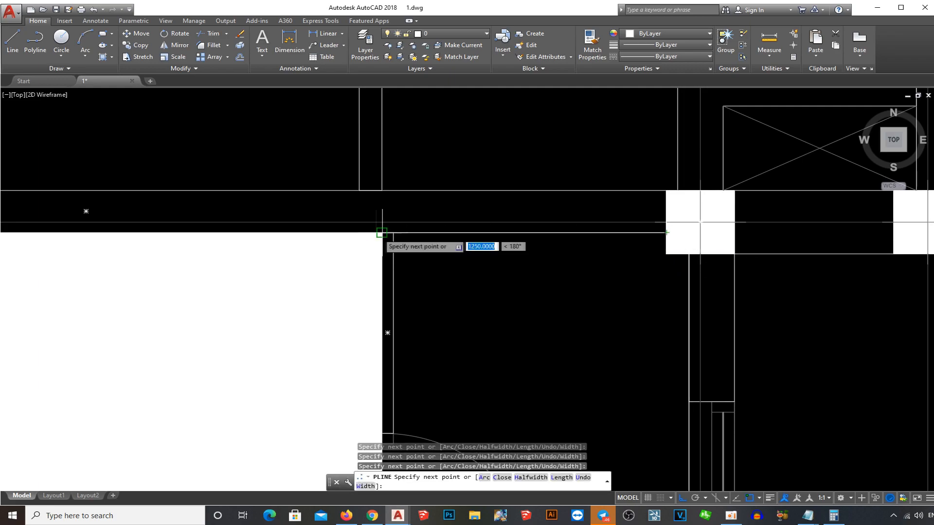
click(393, 233)
text(c)
key(Return)
scroll(476, 218, down, 6)
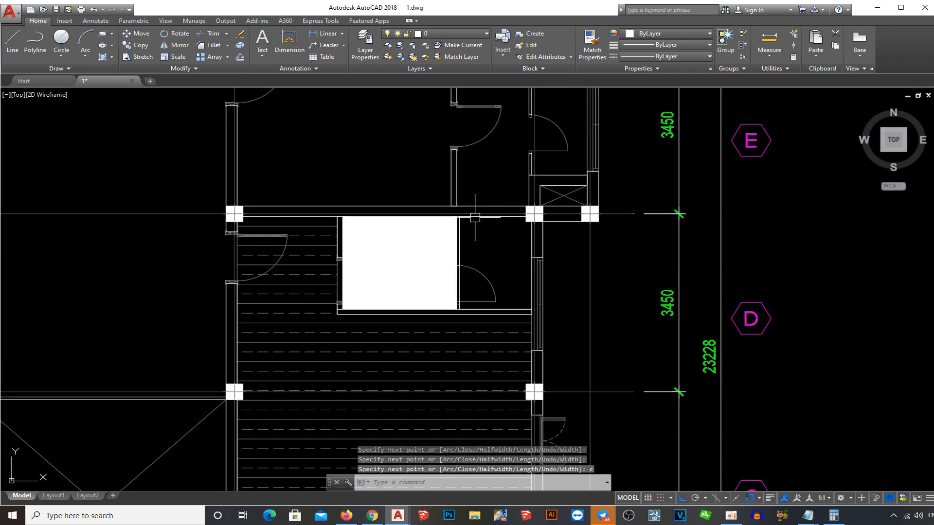
Hatch the outlined second compartment of the lower-right bathroom
middle_drag(487, 235, 512, 272)
key(Return)
scroll(492, 282, up, 2)
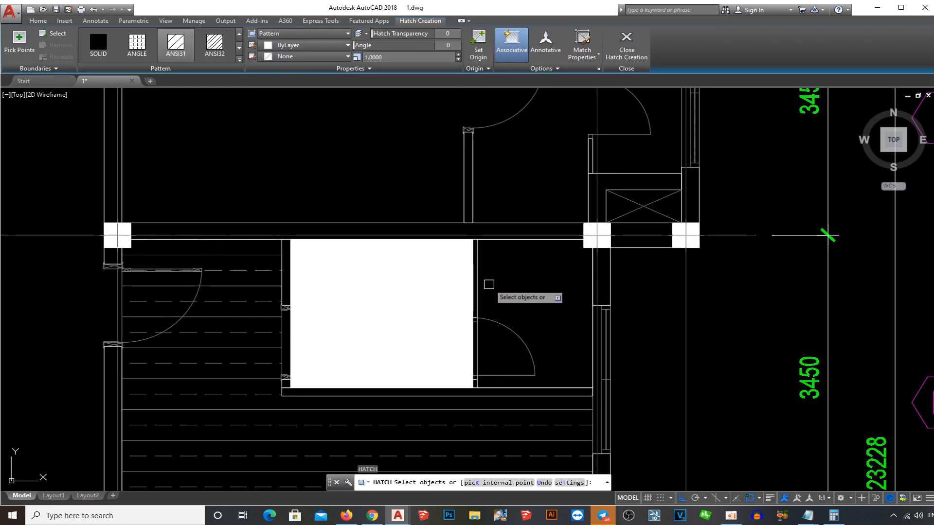
click(482, 289)
key(Return)
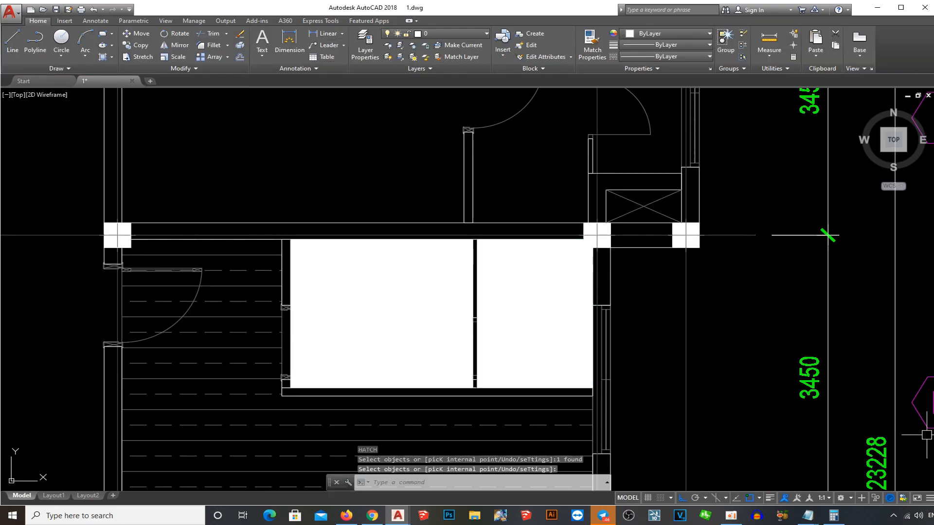
scroll(500, 327, down, 2)
Set the first compartment's hatch to the ANGLE pattern at scale 600
click(423, 311)
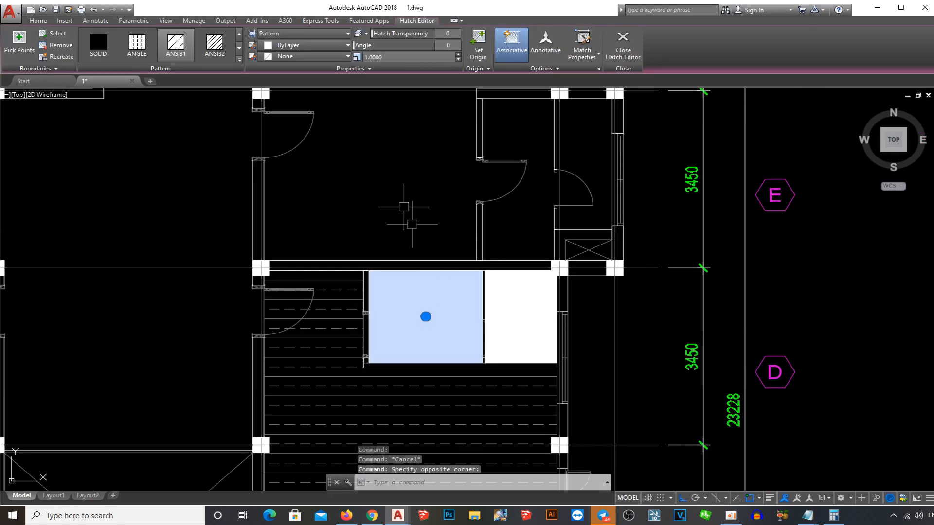
click(152, 60)
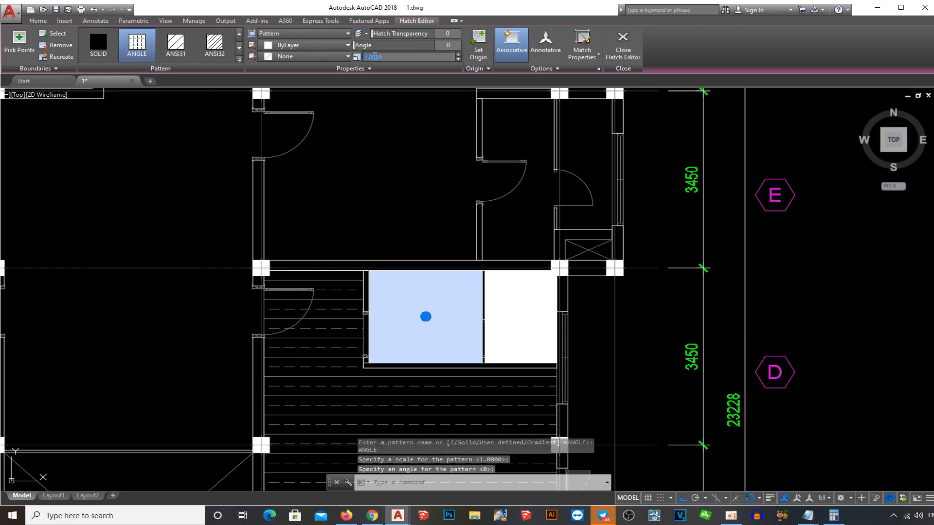
key(Escape)
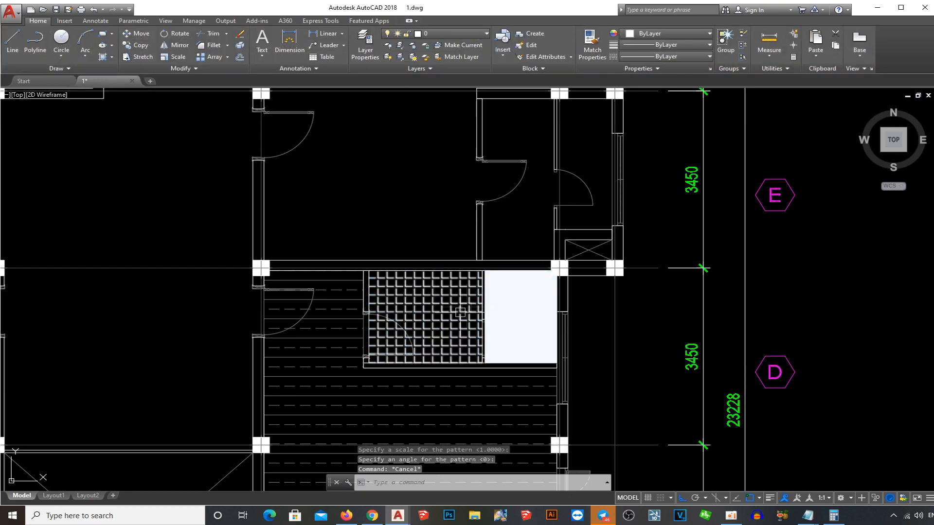
Match the second compartment's hatch properties to those of the first compartment's ANGLE hatch
text(ma)
key(Return)
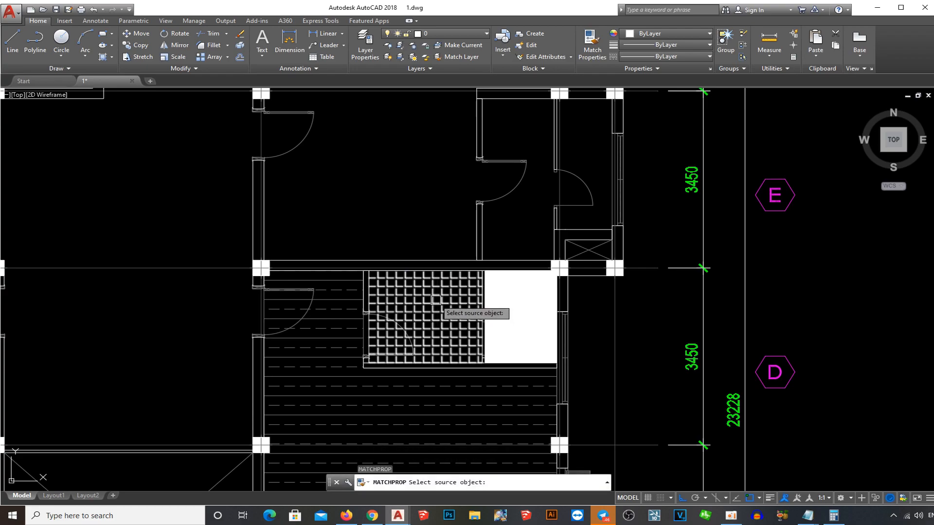
click(436, 300)
click(519, 302)
key(Return)
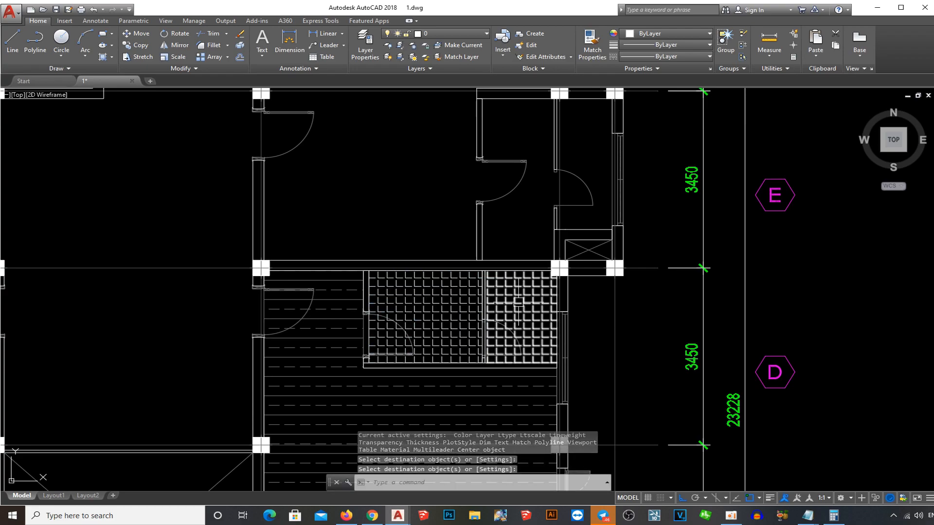
Move both lower-right bathroom hatches and their polyline outlines to layer A-0-SCRN
click(518, 302)
click(475, 305)
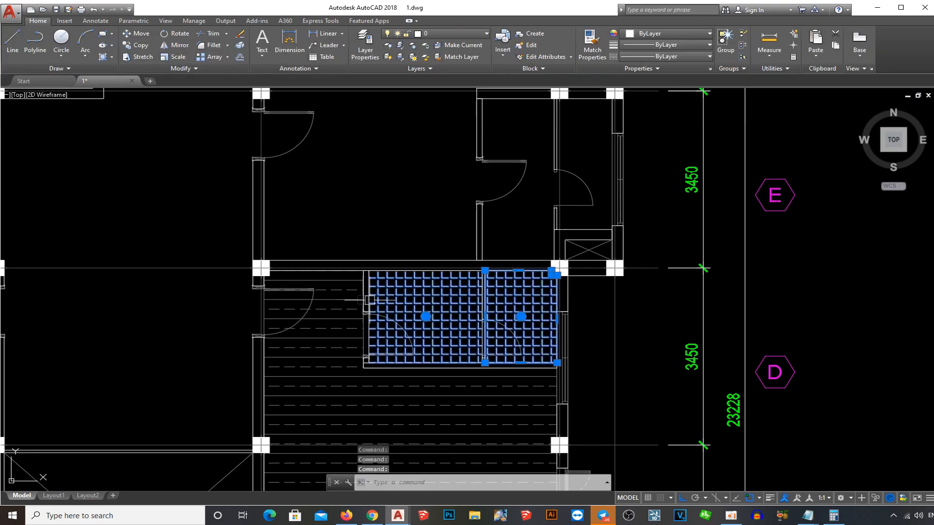
click(448, 33)
scroll(467, 146, up, 2)
click(482, 171)
mouse_move(518, 272)
text(R)
key(Return)
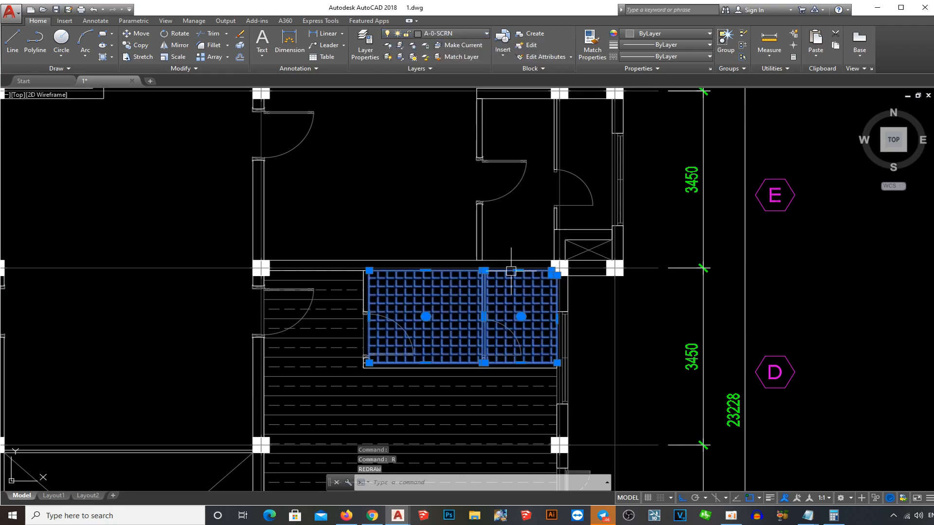
text(b)
key(Return)
key(Escape)
key(Escape)
click(500, 301)
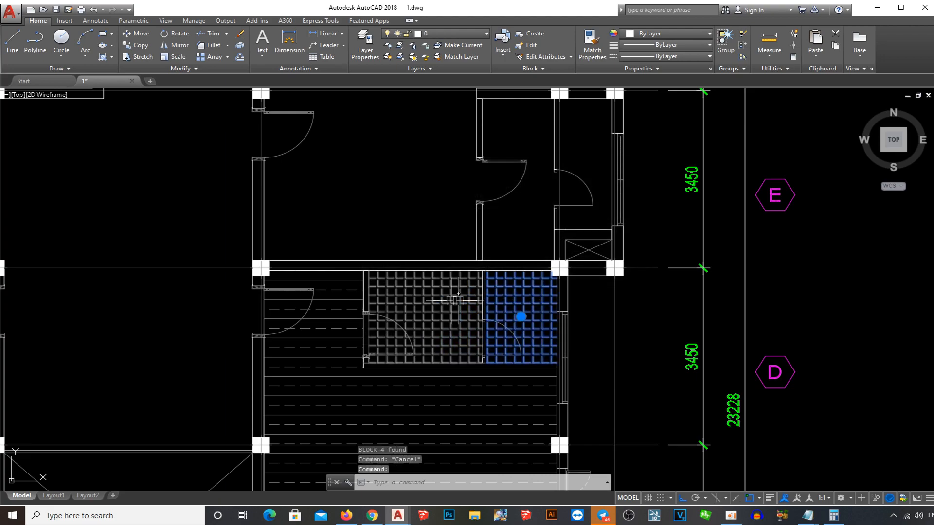
click(451, 301)
text(d)
key(Escape)
key(Escape)
Send both lower-right bathroom hatches and their outlines to the back of the draw order
click(513, 301)
click(458, 301)
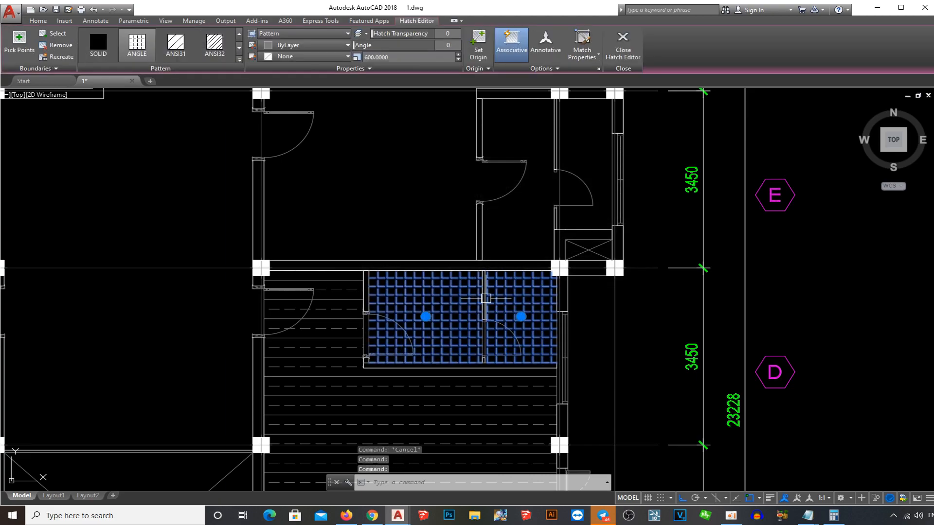
scroll(487, 298, up, 2)
click(413, 228)
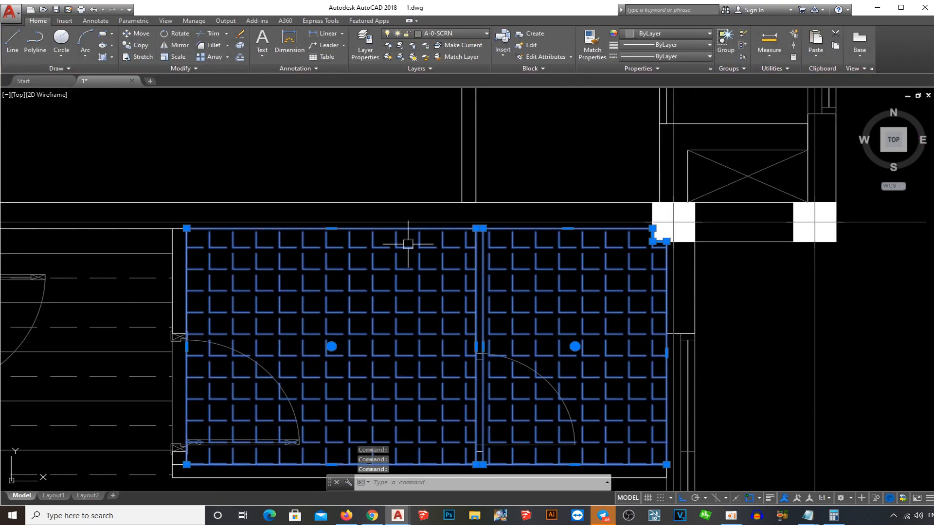
text(DR)
key(Return)
text(b)
key(Return)
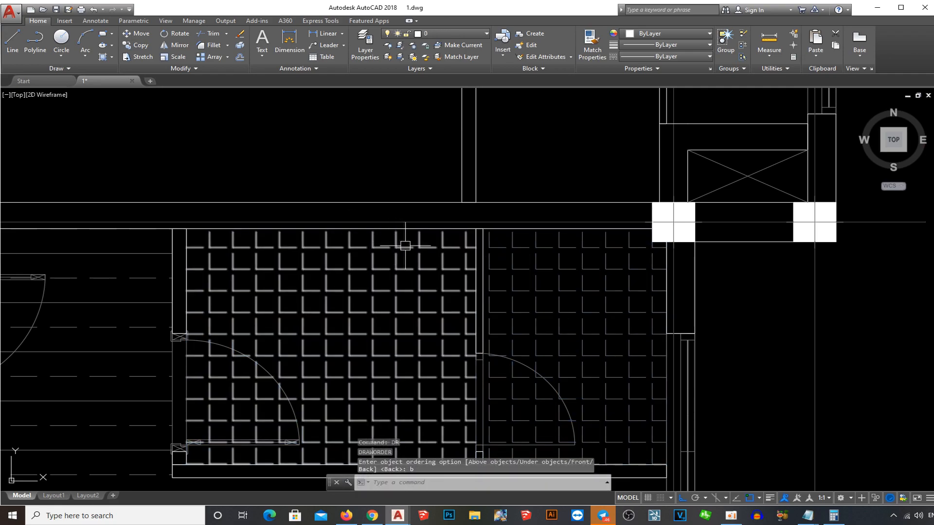
Outline the inner floor of the first compartment of the bathroom beside grid E with a closed rectangular polyline
scroll(405, 262, down, 3)
scroll(390, 243, up, 2)
middle_drag(389, 240, 440, 302)
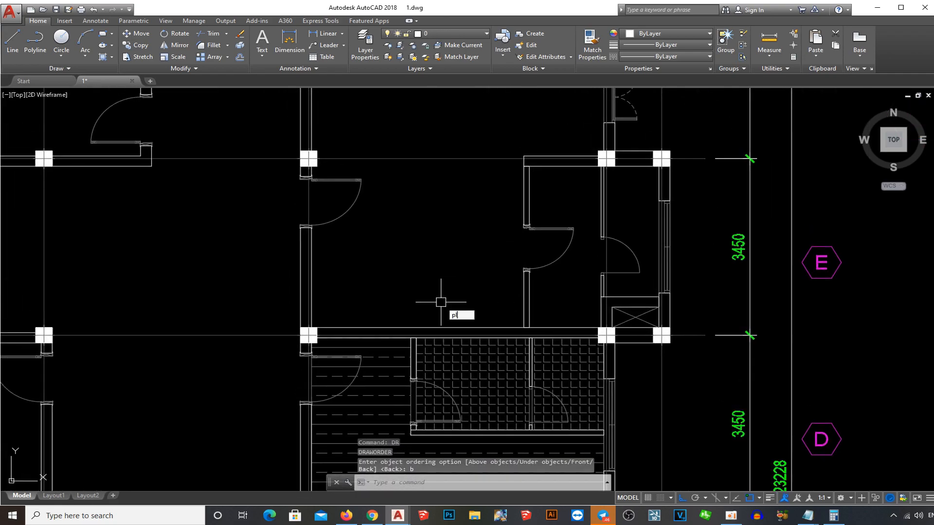
key(Return)
scroll(559, 332, up, 2)
click(486, 321)
scroll(503, 300, down, 3)
scroll(504, 251, up, 3)
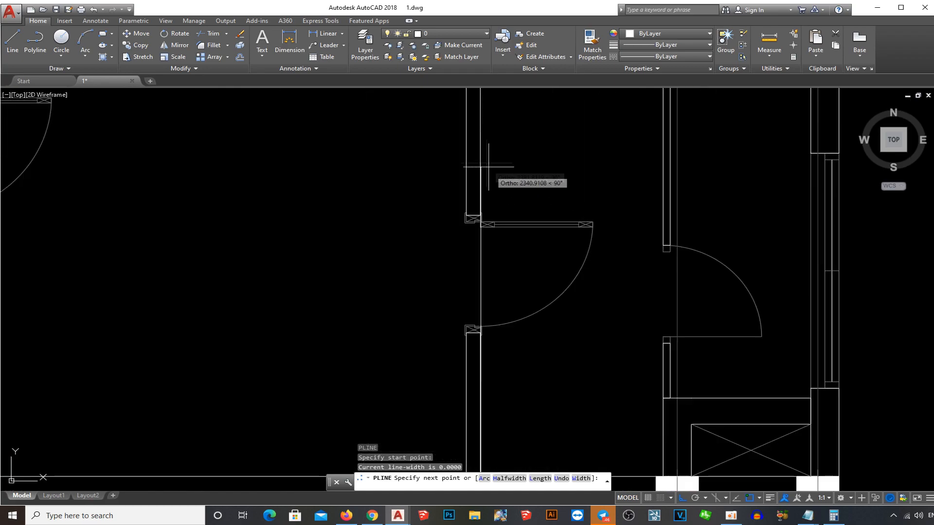
middle_drag(485, 98, 487, 169)
click(485, 136)
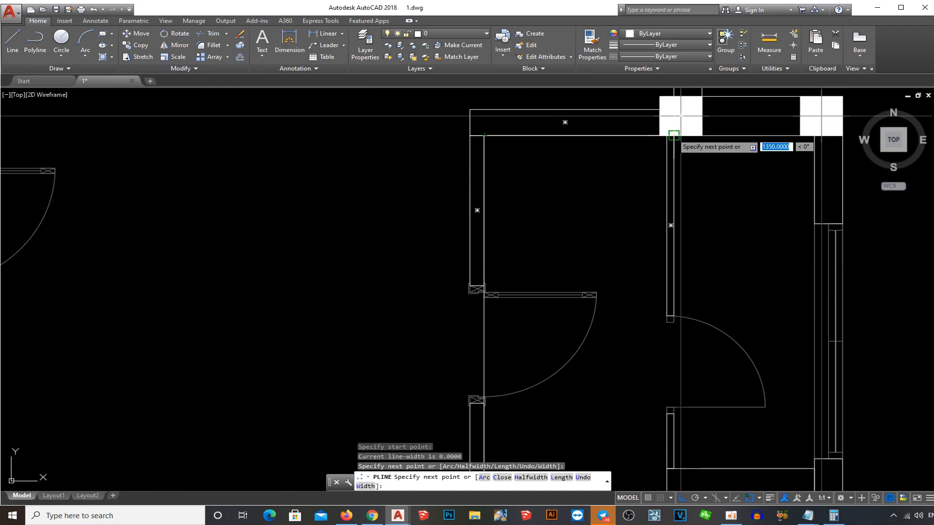
click(667, 136)
scroll(632, 162, down, 4)
scroll(644, 295, up, 4)
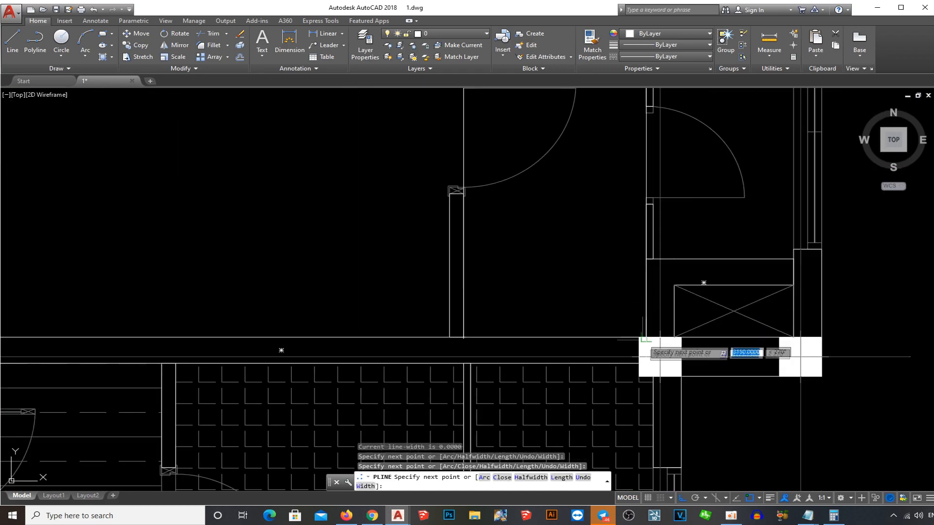
click(646, 337)
text(c)
key(Return)
Hatch the outlined first compartment of the bathroom beside grid E
text(h)
key(Return)
click(600, 337)
key(Return)
Outline the narrow second compartment of the grid E bathroom with a closed polyline from the duct wall up to the column row
text(pl)
key(Return)
middle_drag(704, 283, 633, 304)
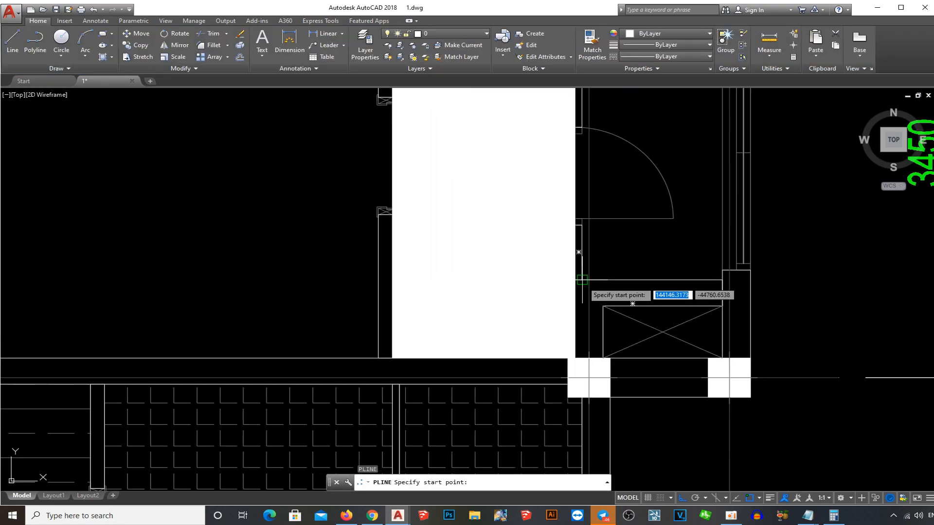
click(582, 281)
click(723, 280)
scroll(723, 275, down, 4)
middle_drag(725, 242, 653, 271)
scroll(654, 183, up, 4)
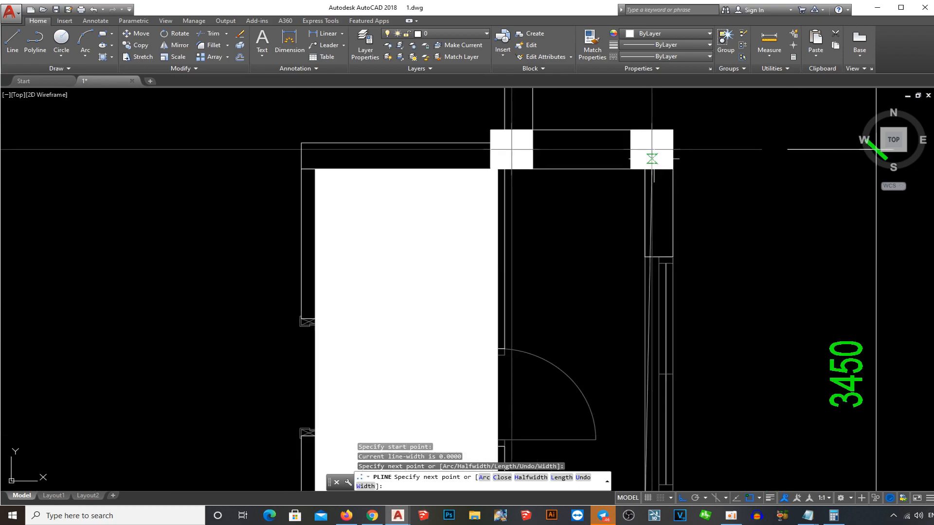
click(652, 149)
click(506, 149)
text(c)
key(Return)
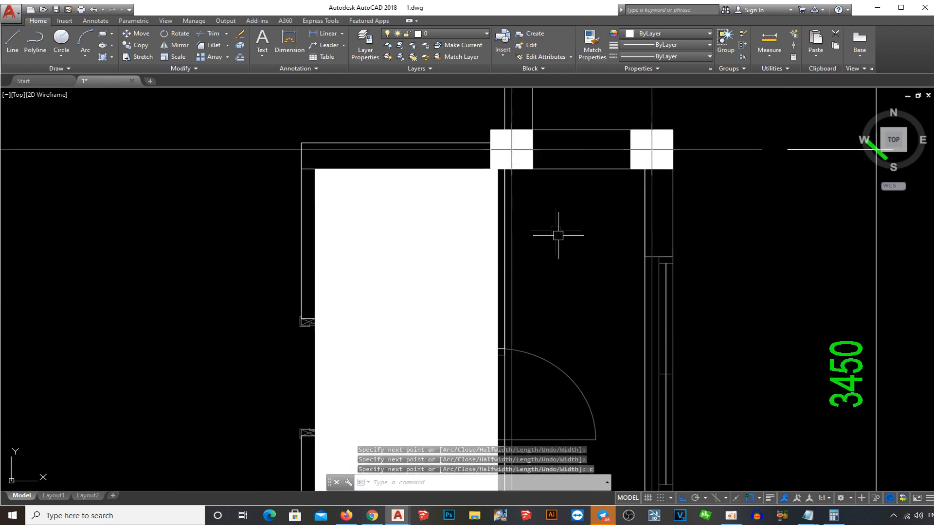
Hatch the outlined narrow second compartment of the grid E bathroom
text(h)
key(Return)
click(639, 245)
Match both grid E bathroom hatches to the properties of the lower-right bathroom's ANGLE tile hatch
text(ma)
key(Return)
scroll(622, 274, down, 4)
middle_drag(623, 273, 635, 175)
click(542, 325)
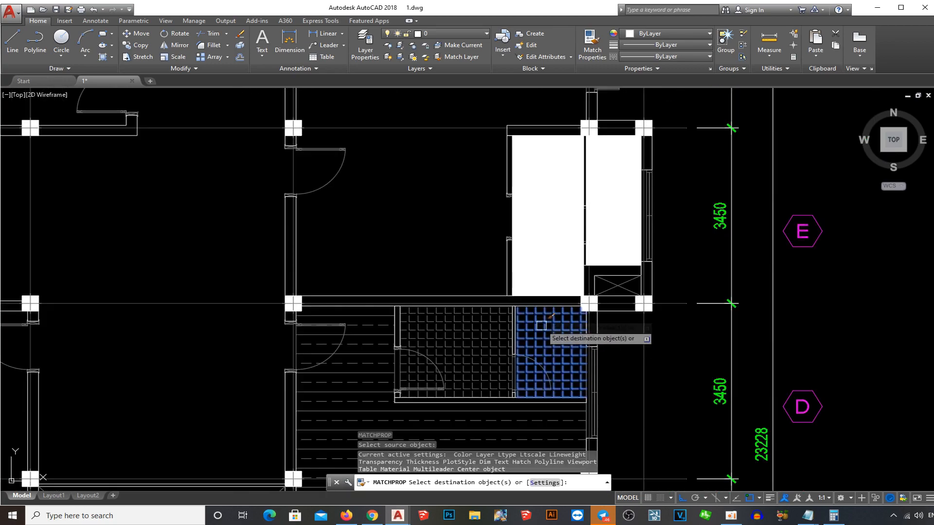
click(553, 247)
click(611, 214)
key(Return)
Match the grid E bathroom's polyline outlines to the properties of its ANGLE hatch
click(613, 200)
scroll(598, 200, up, 5)
key(Escape)
text(ma)
key(Return)
click(579, 208)
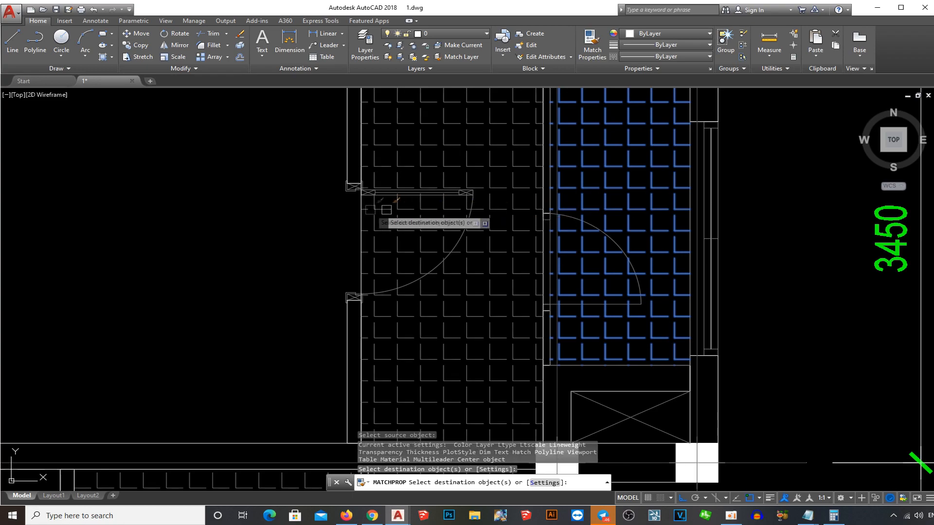
click(363, 211)
key(Return)
Send both grid E bathroom hatches and their outlines to the back of the draw order
click(363, 211)
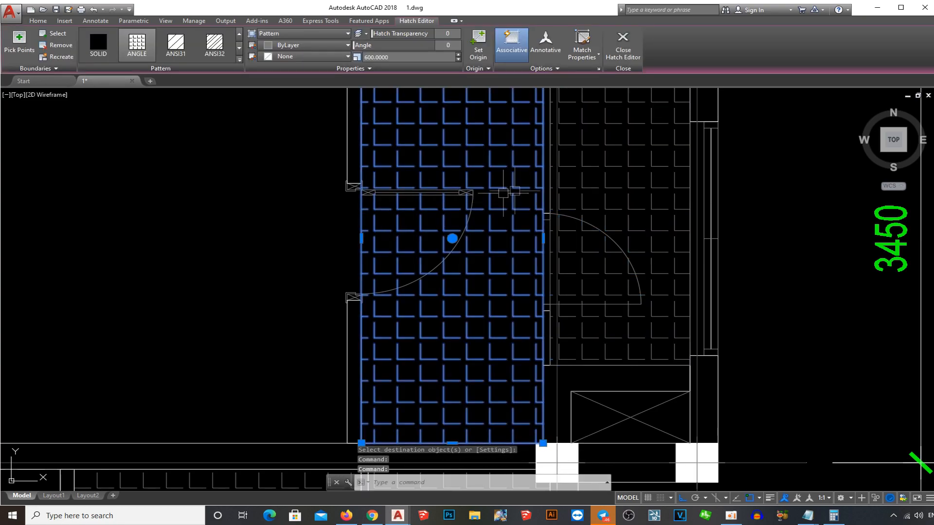
click(577, 185)
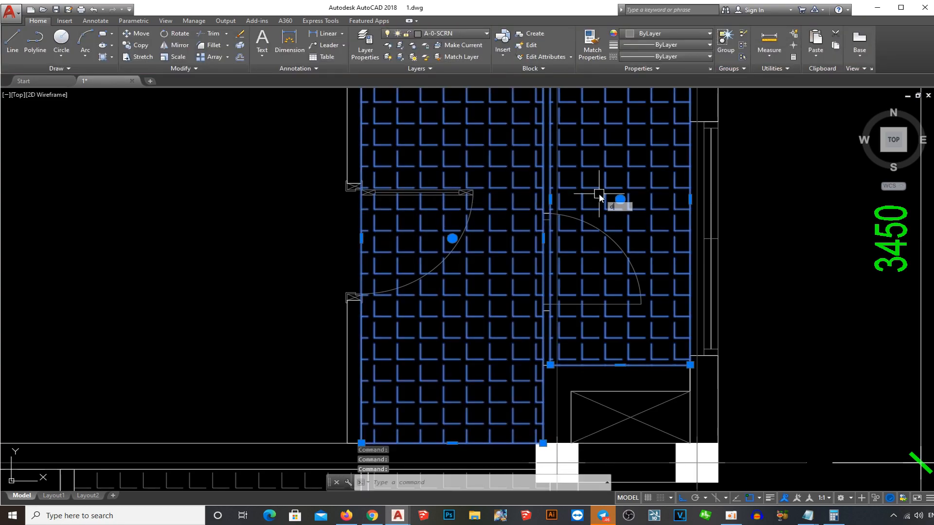
text(dr)
key(Return)
text(b)
key(Return)
scroll(549, 237, down, 5)
Start a polyline outline of the upper-right room along its lower wall and around the grid E bathroom wall to the column
text(pl)
key(Return)
scroll(389, 254, up, 3)
click(395, 244)
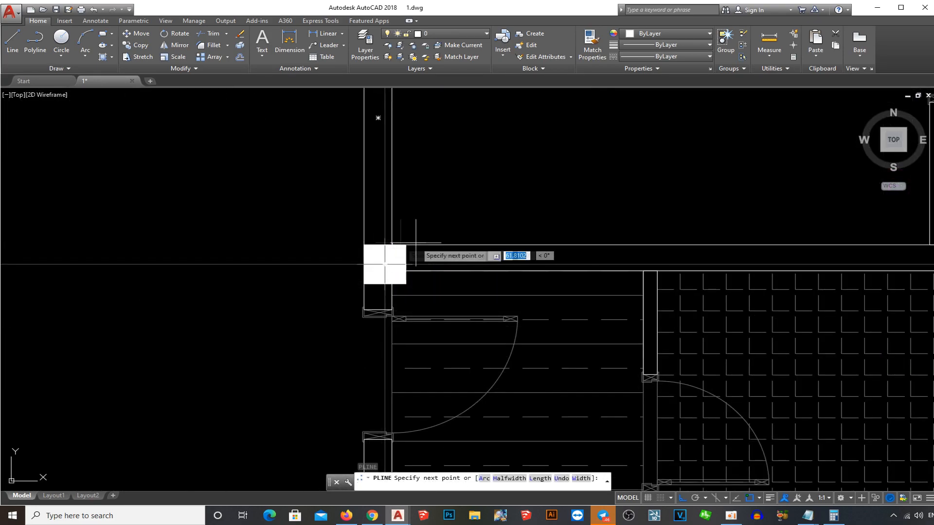
scroll(396, 244, down, 2)
scroll(550, 214, up, 1)
scroll(645, 255, up, 1)
click(625, 266)
scroll(622, 267, down, 2)
middle_drag(622, 254, 617, 288)
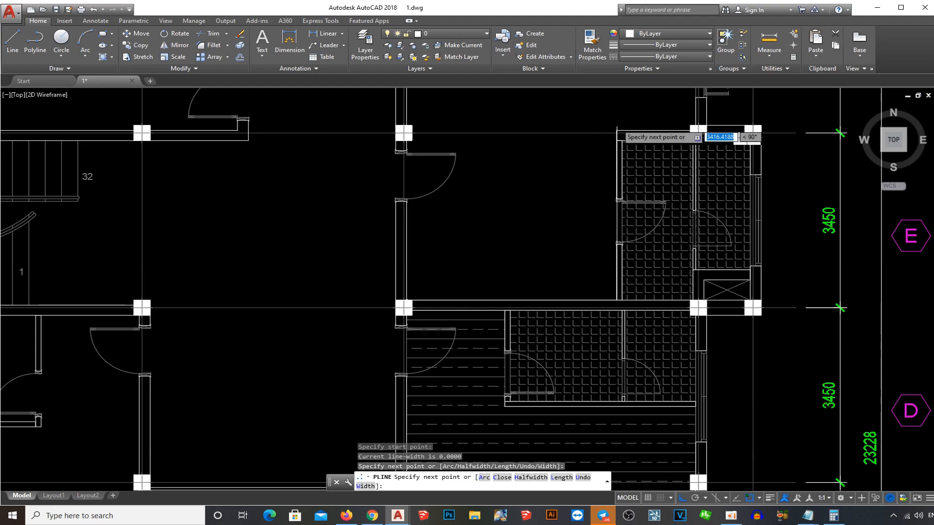
scroll(618, 124, up, 2)
click(617, 140)
click(805, 140)
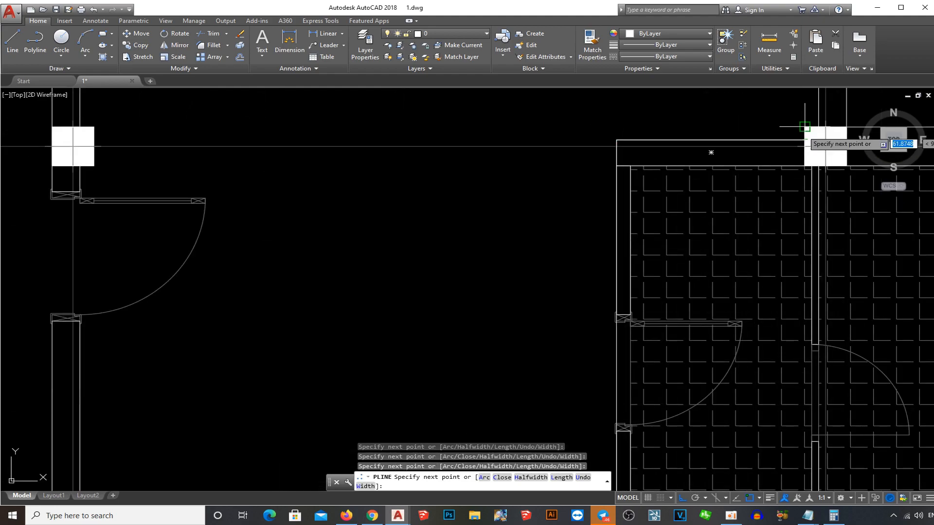
Continue the upper-right room's outline around the corner columns and remaining walls, and close it
scroll(819, 141, down, 4)
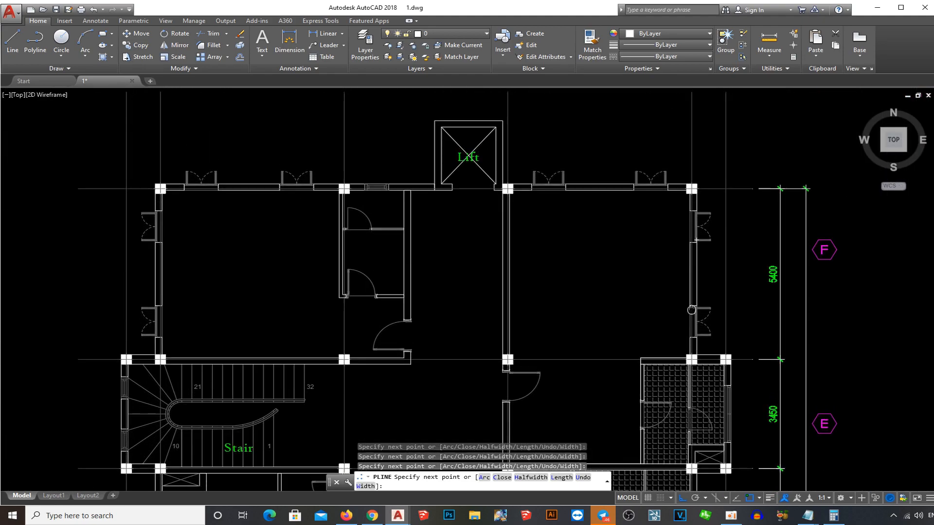
scroll(676, 166, up, 4)
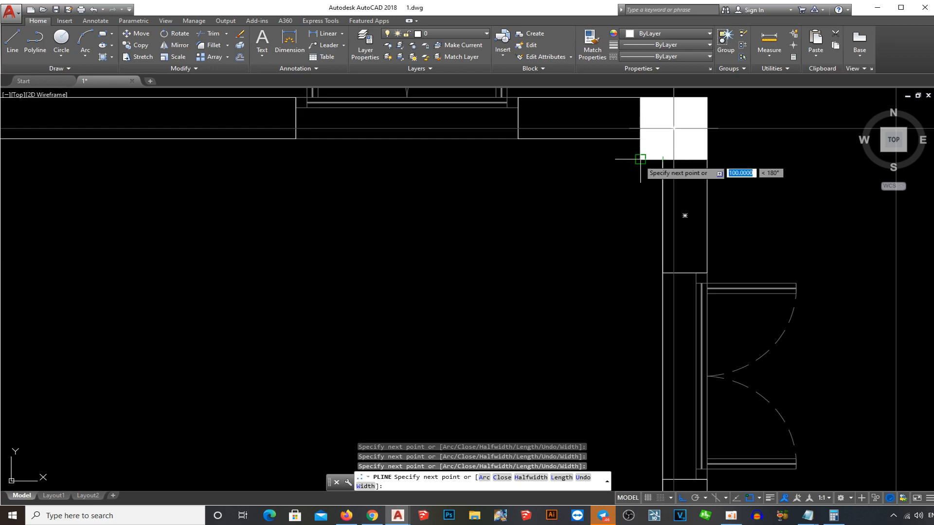
scroll(579, 119, down, 4)
scroll(428, 209, up, 5)
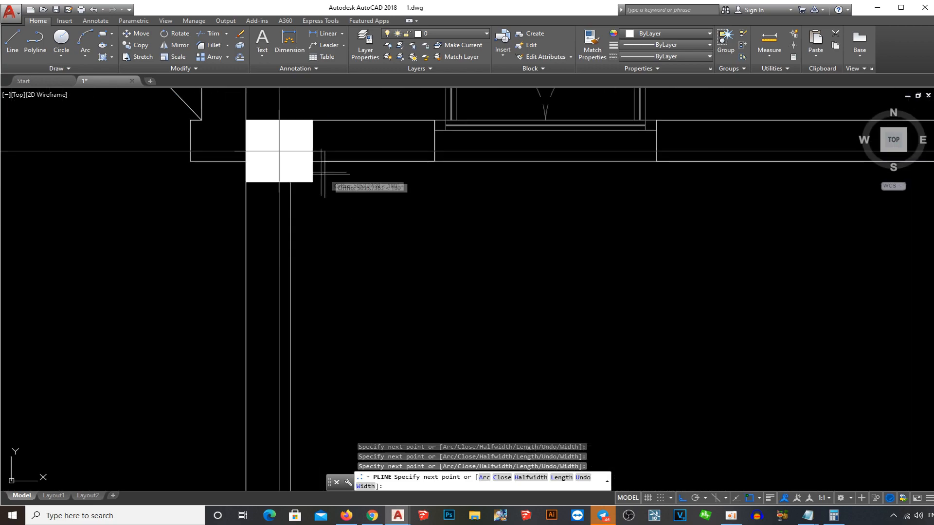
scroll(279, 151, down, 4)
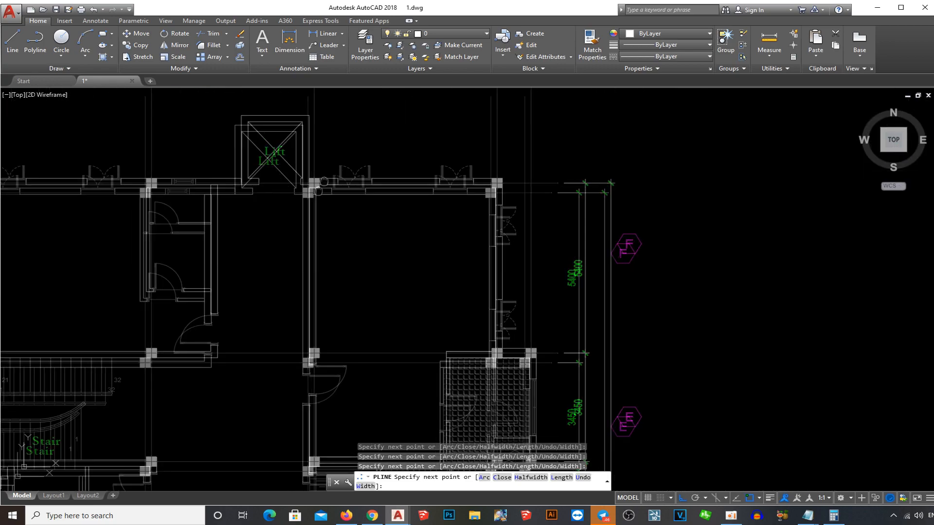
scroll(292, 292, up, 5)
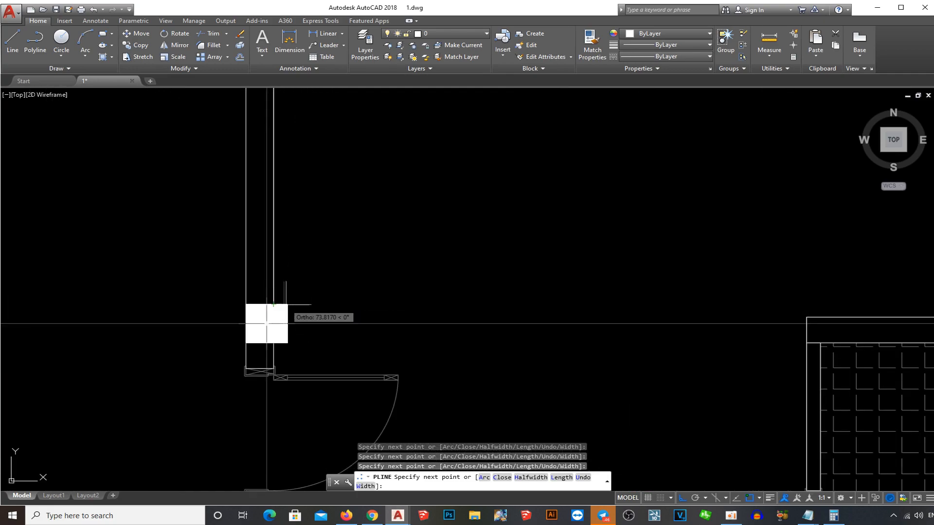
scroll(267, 323, down, 4)
scroll(385, 310, up, 2)
text(c)
key(Return)
Hatch the upper-right room using its closed polyline outline
text(h)
key(Return)
click(313, 341)
key(Return)
key(Return)
key(Return)
Match the upper-right room's hatch to the properties of the lower-right room's BRASS plank hatch
text(ma)
key(Return)
scroll(390, 311, down, 4)
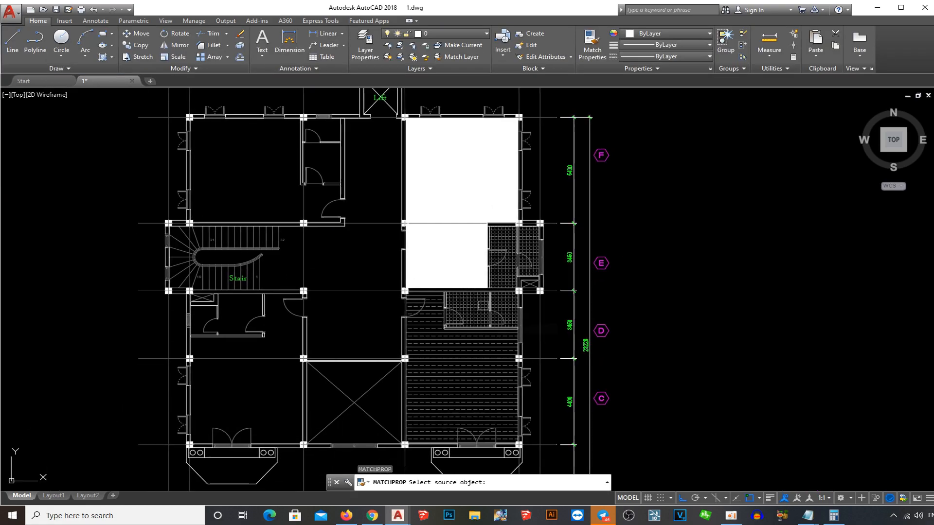
scroll(459, 360, up, 4)
click(459, 363)
click(461, 212)
key(Return)
Match the upper-right room's polyline outline to the properties of its BRASS hatch
middle_drag(297, 174, 379, 236)
text(ma)
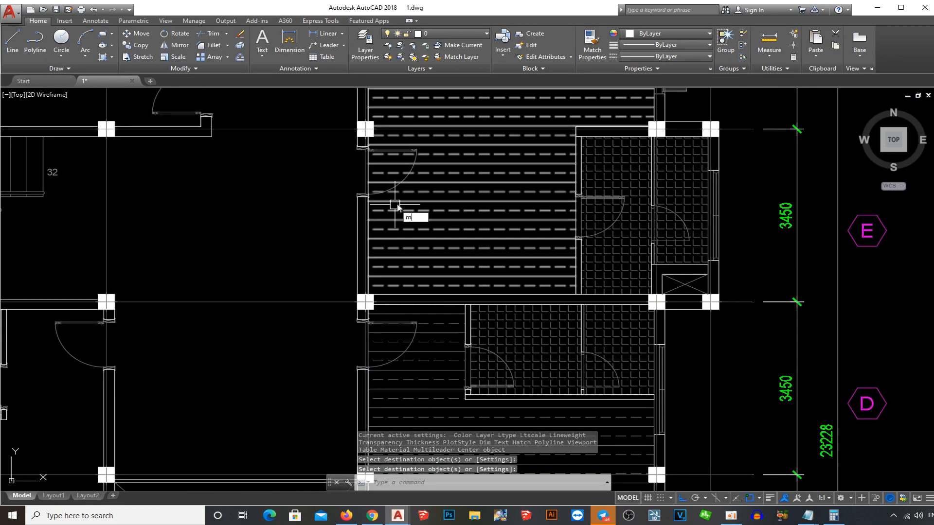
key(Return)
click(404, 200)
click(368, 180)
key(Return)
Send the upper-right room's hatch and outline to the back of the draw order
click(379, 170)
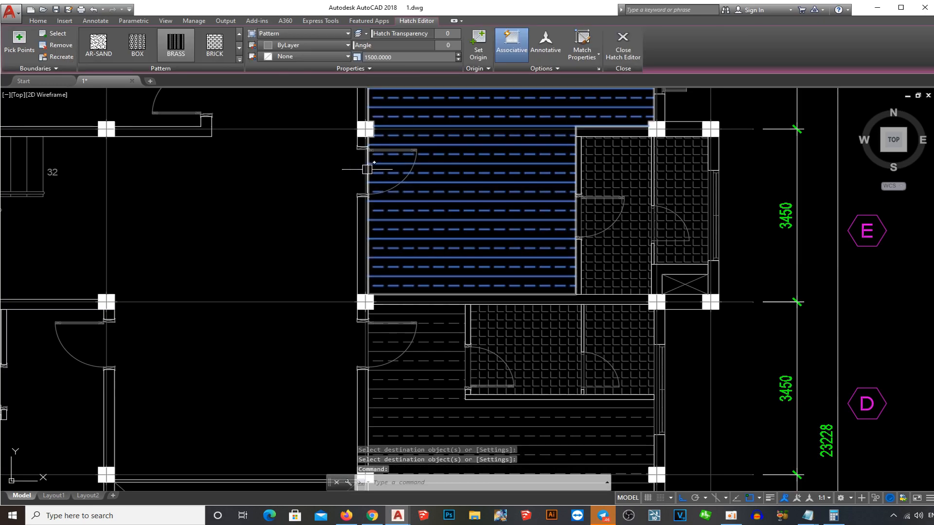
click(369, 169)
text(dr)
key(Return)
text(b)
key(Return)
Outline the lower compartment of the bathroom beside the upper-left room with a polyline through its four inner corners
scroll(491, 273, down, 4)
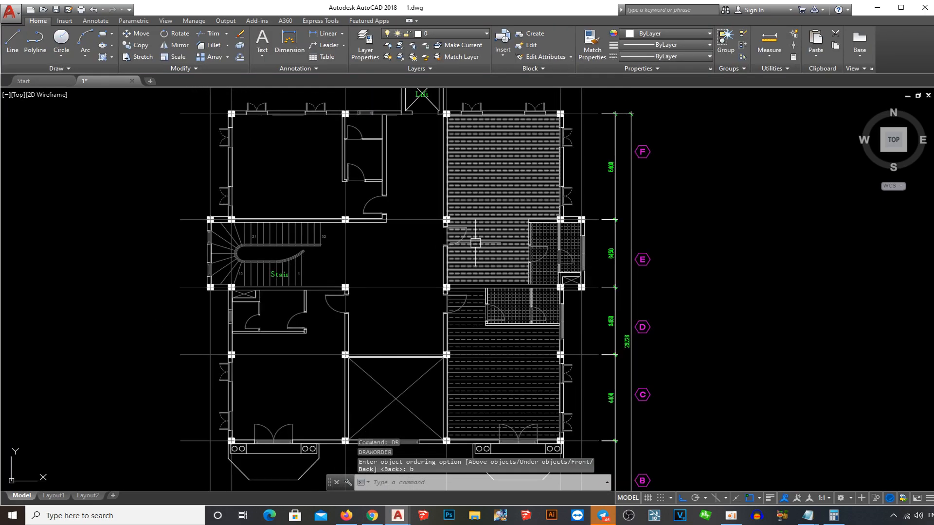
key(Return)
scroll(341, 160, up, 6)
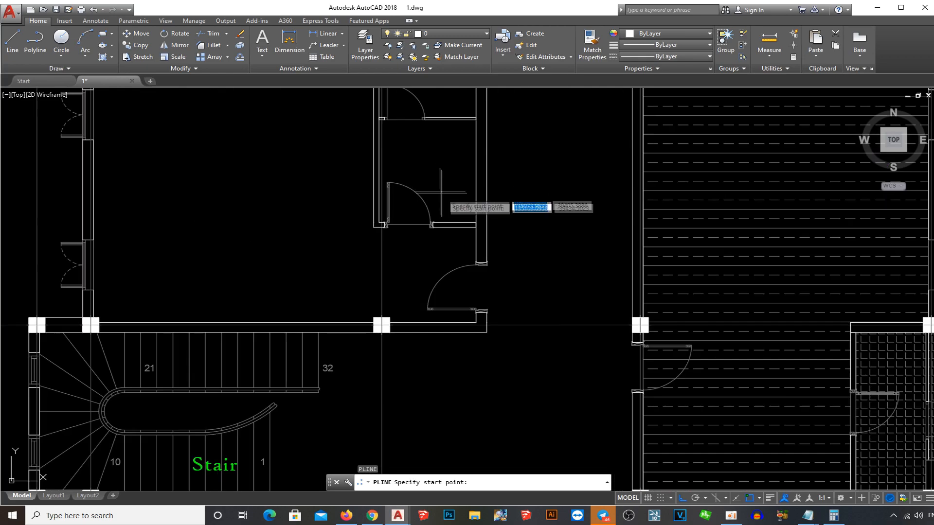
click(438, 238)
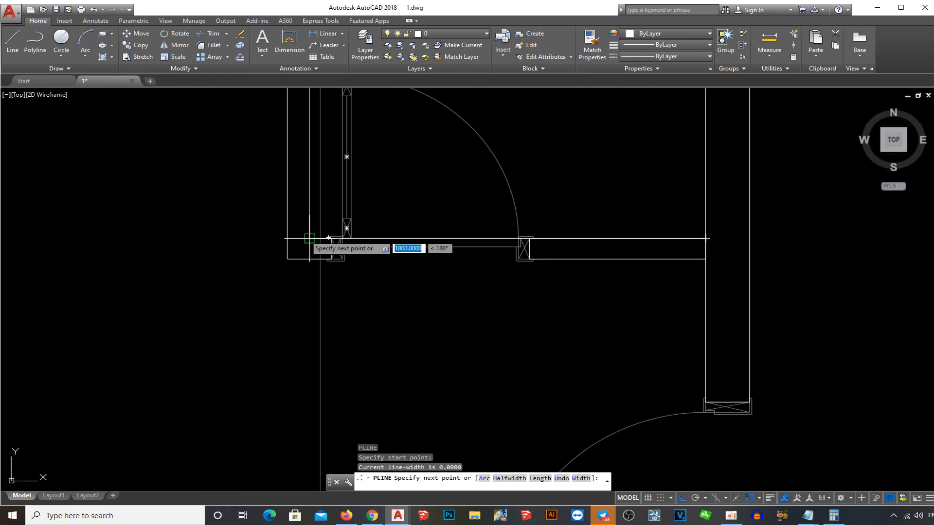
click(310, 238)
scroll(335, 249, down, 5)
scroll(343, 205, up, 5)
click(323, 204)
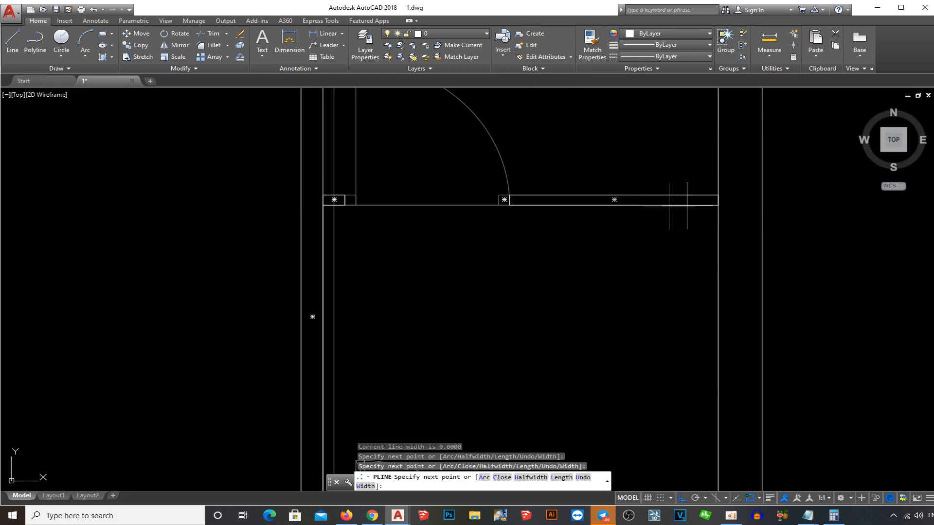
click(718, 204)
key(space)
Draw a closed polyline for the upper compartment of that bathroom, following the right wall, the top wall and the column corner
key(space)
click(718, 195)
scroll(719, 191, down, 5)
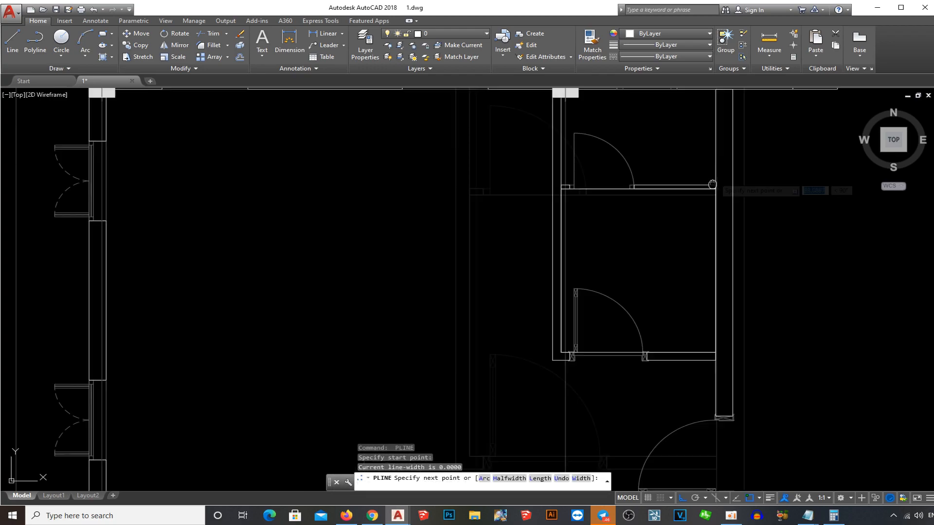
scroll(720, 146, up, 3)
click(706, 134)
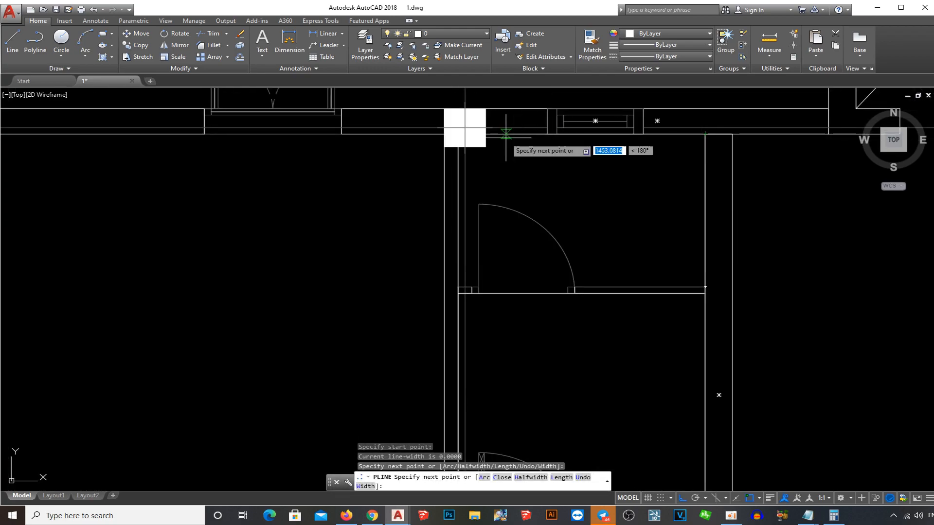
click(465, 128)
scroll(465, 128, up, 2)
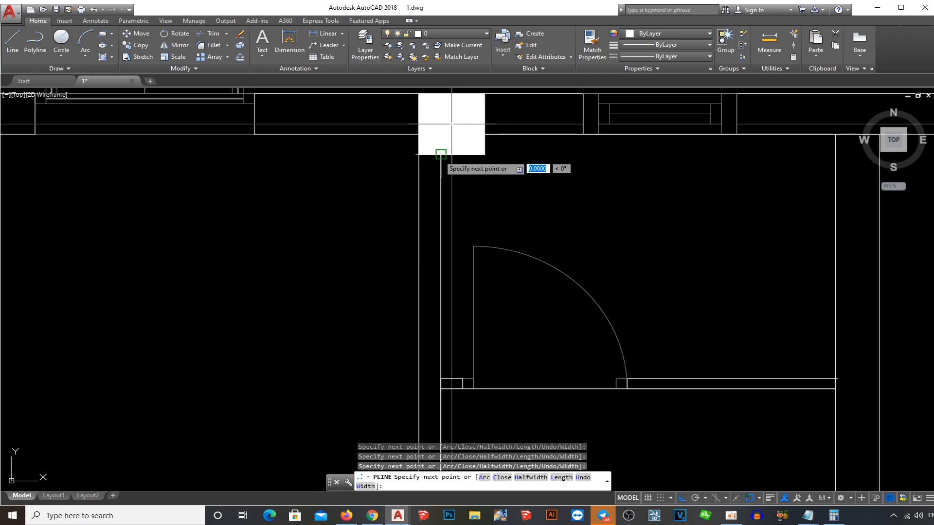
text(c)
key(Return)
Add a vertex to the upper compartment outline's diagonal edge and place it at the compartment's lower-left corner
click(531, 204)
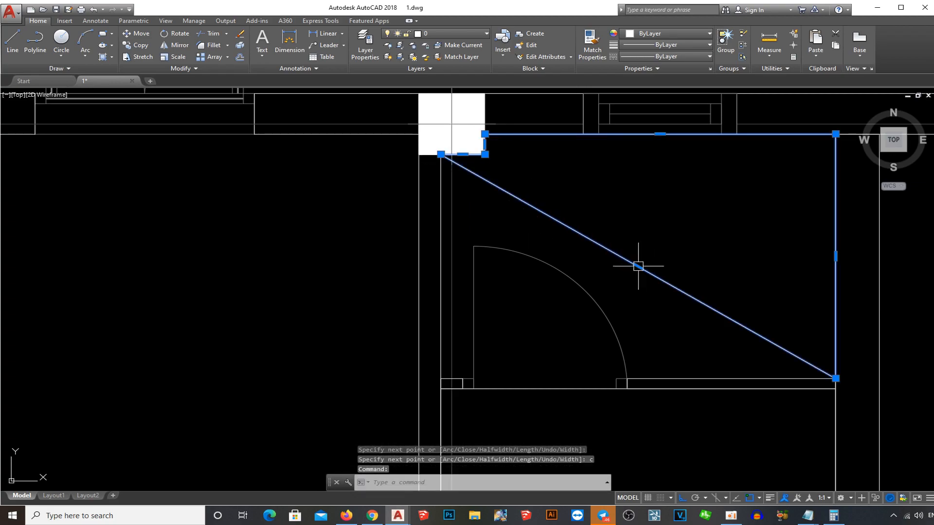
click(681, 297)
click(442, 379)
key(Escape)
Hatch both outlined compartments of the bathroom beside the upper-left room
text(h)
key(Return)
click(527, 382)
key(Return)
key(Return)
click(678, 390)
key(Return)
Match both compartment hatches to the properties of the grid E bathroom's ANGLE tile hatch
text(n)
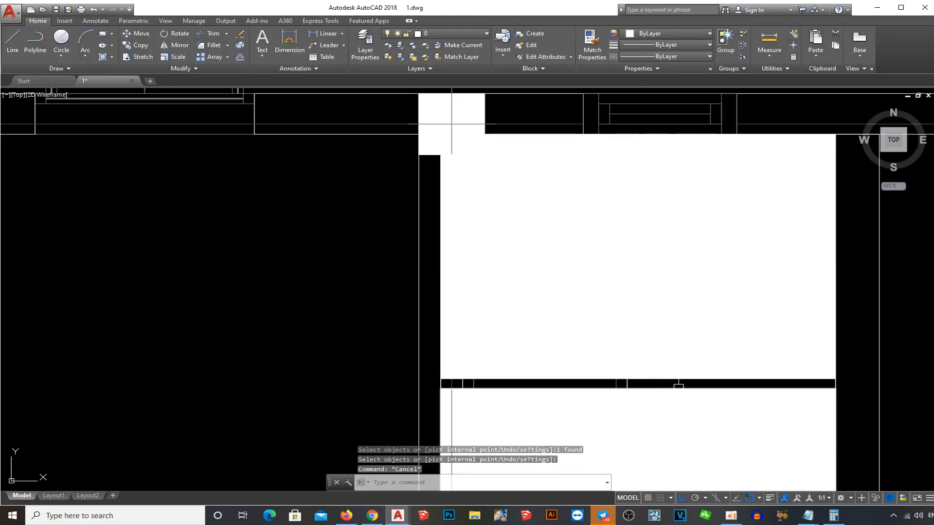
text(a)
key(Return)
scroll(647, 358, down, 8)
middle_drag(887, 450, 624, 295)
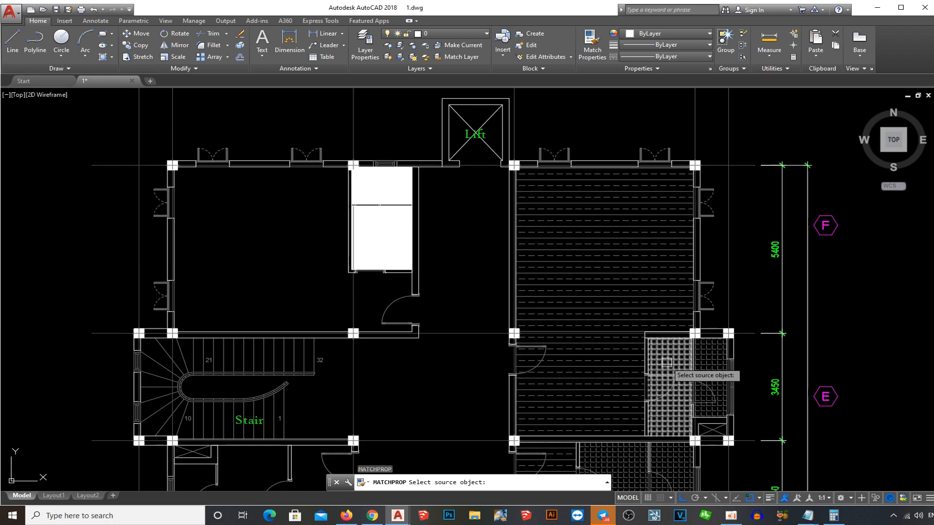
click(667, 366)
scroll(369, 193, up, 2)
click(379, 184)
click(423, 221)
scroll(436, 203, up, 2)
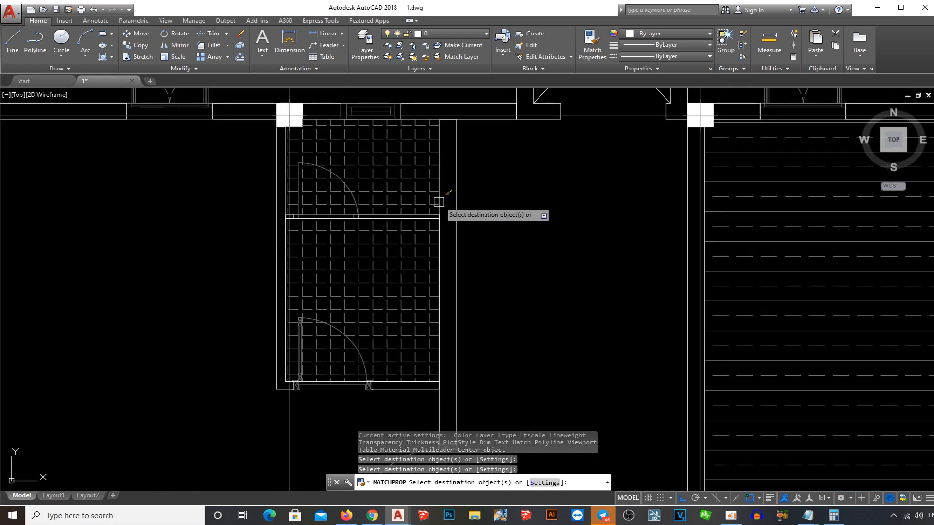
key(Return)
Send both compartment hatches and their outlines to the back of the draw order
click(436, 195)
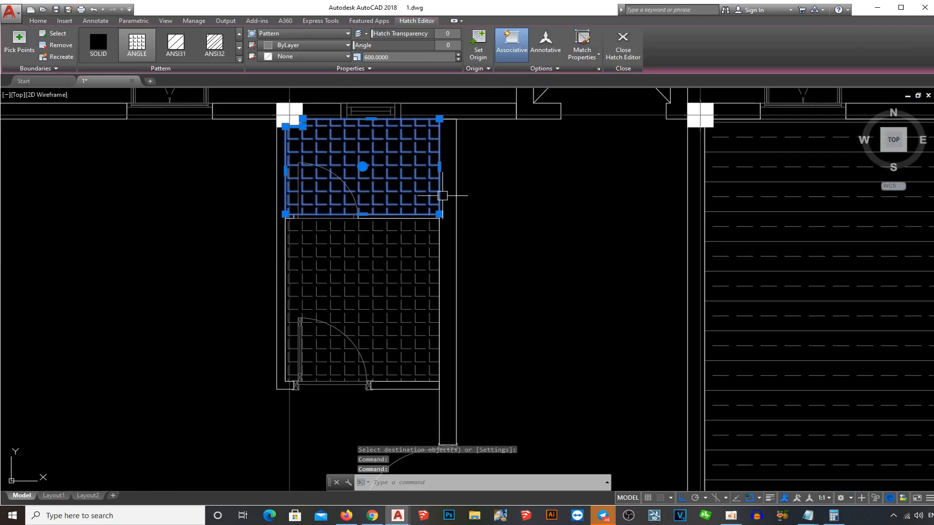
click(441, 232)
text(DR)
key(Return)
text(b)
key(Return)
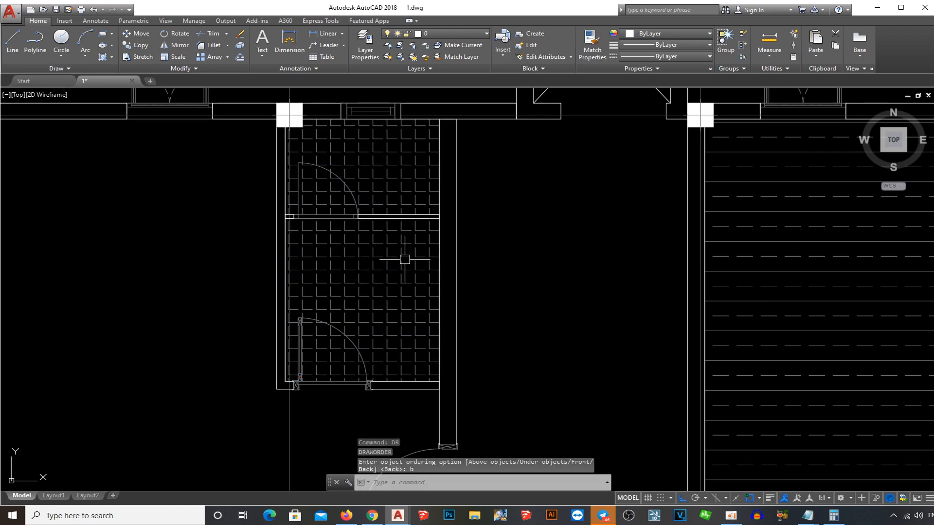
Start a polyline outline of the upper-left room at its door jamb, following the wall up and along the bathroom's lower wall
scroll(413, 258, down, 2)
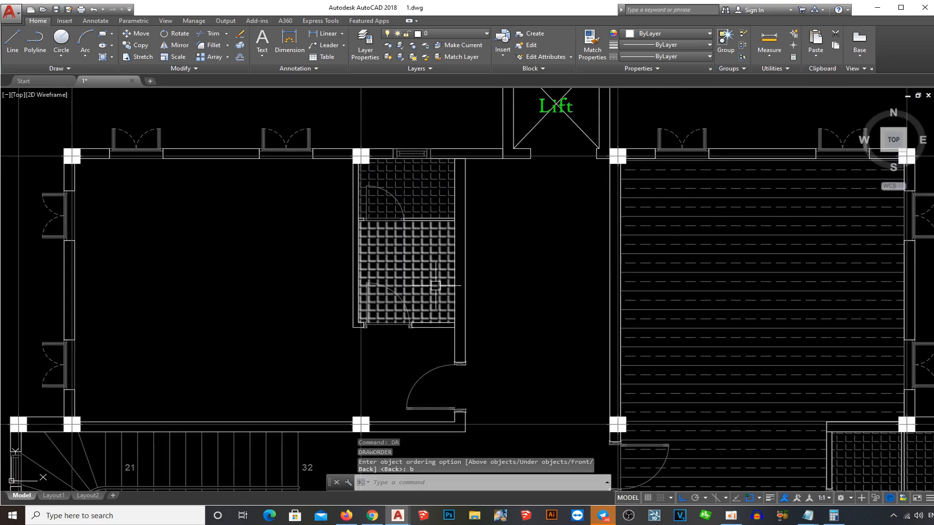
middle_drag(411, 322, 446, 304)
text(pl)
key(Return)
scroll(477, 360, up, 8)
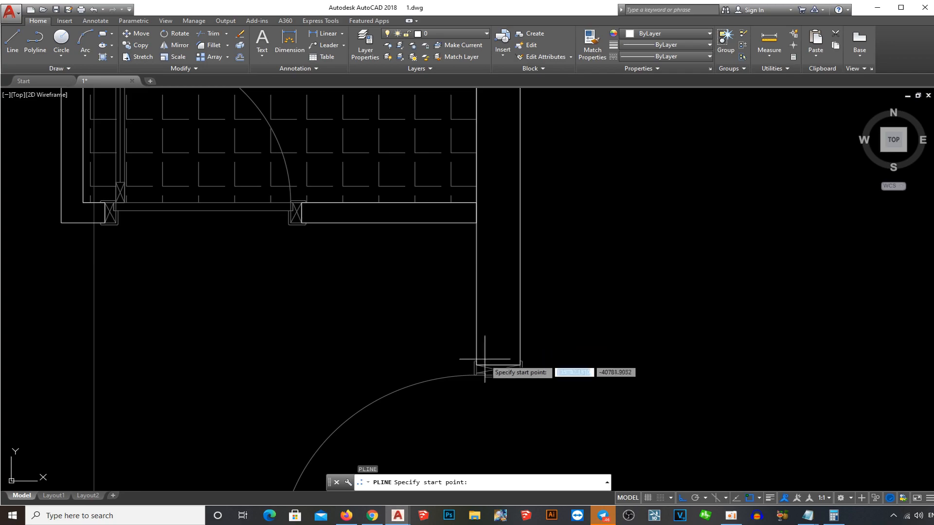
click(455, 378)
scroll(455, 379, down, 6)
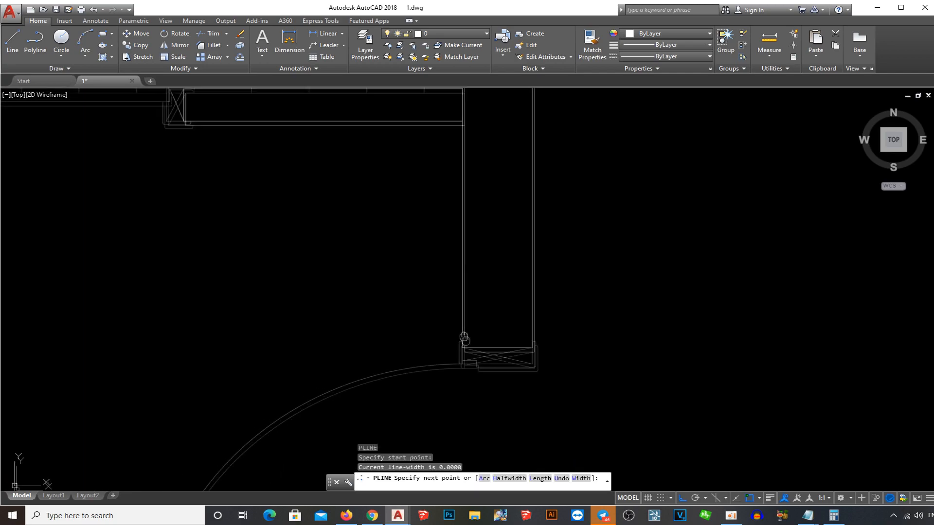
click(470, 140)
scroll(470, 140, down, 5)
scroll(375, 208, up, 5)
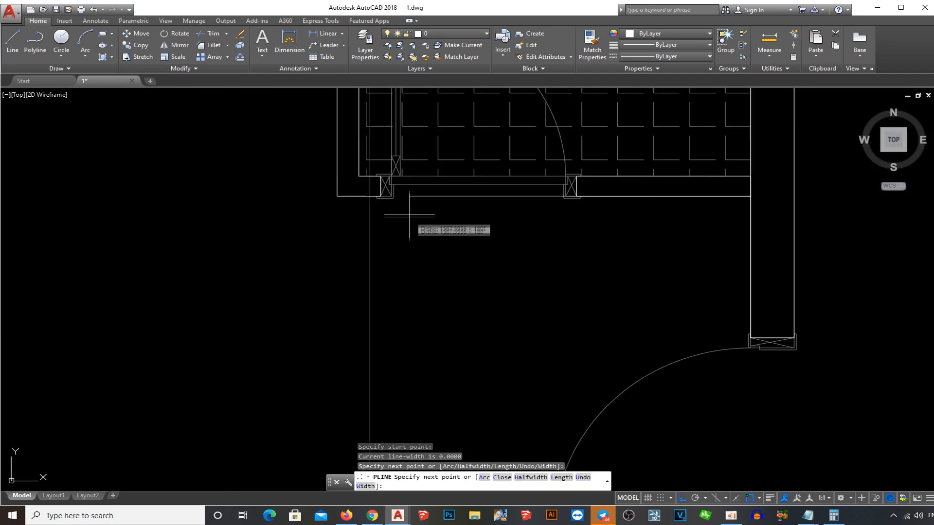
click(312, 198)
Continue the upper-left room's outline up the bathroom wall and around the outer walls and columns, and close it
scroll(312, 198, down, 5)
scroll(451, 149, up, 6)
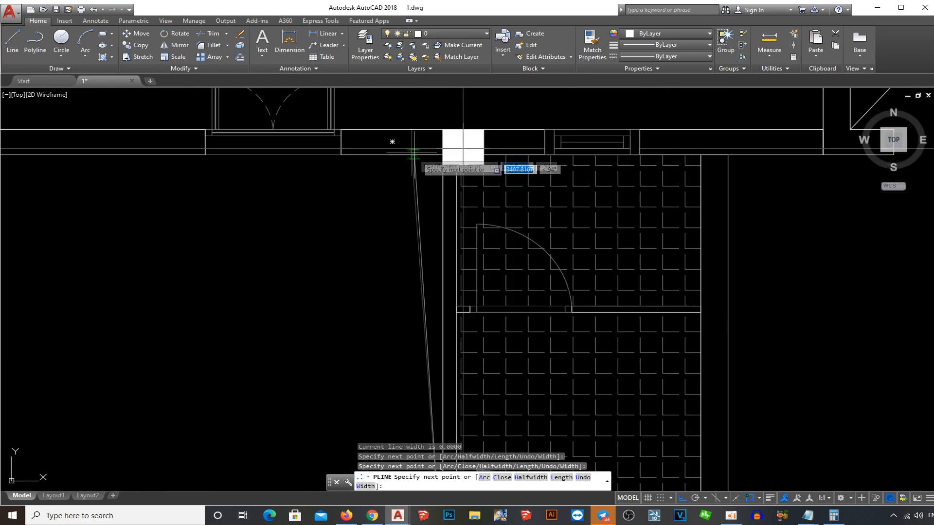
scroll(451, 149, down, 5)
scroll(253, 190, up, 5)
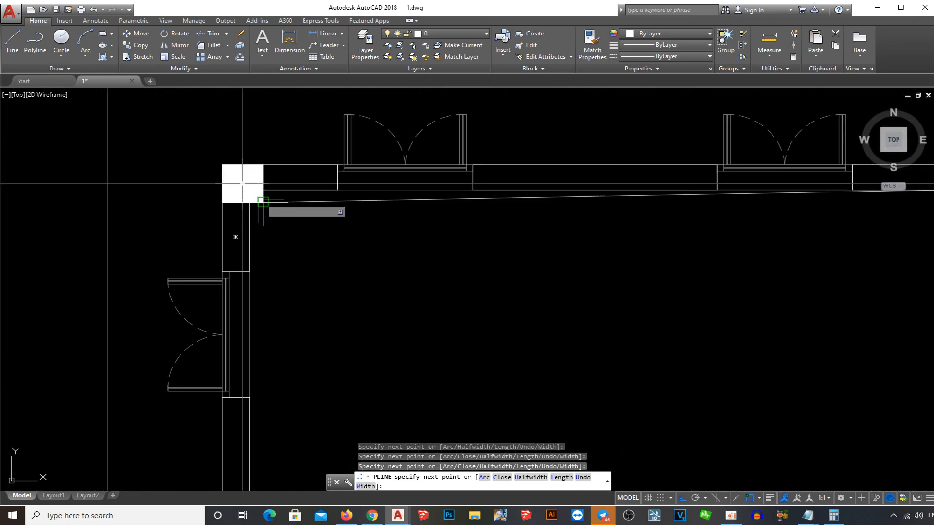
scroll(243, 184, down, 5)
scroll(274, 376, up, 6)
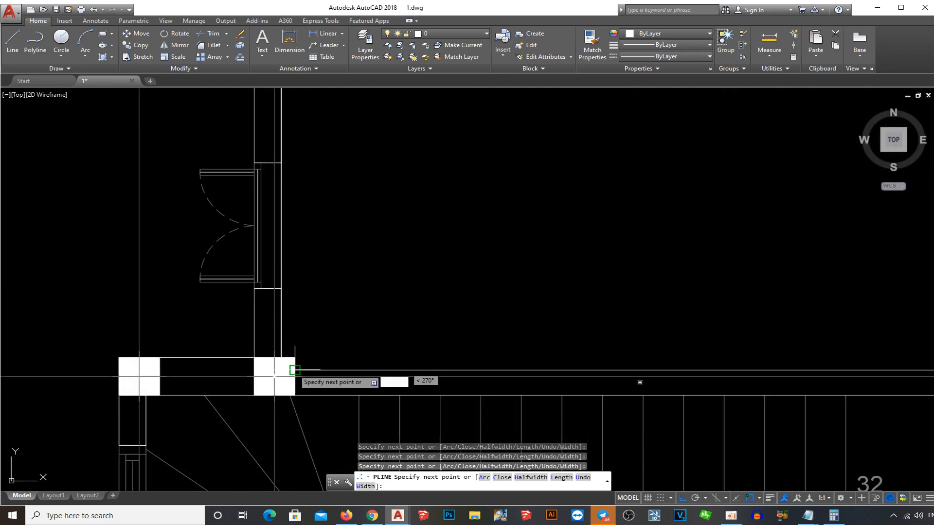
scroll(406, 348, down, 5)
scroll(431, 353, up, 5)
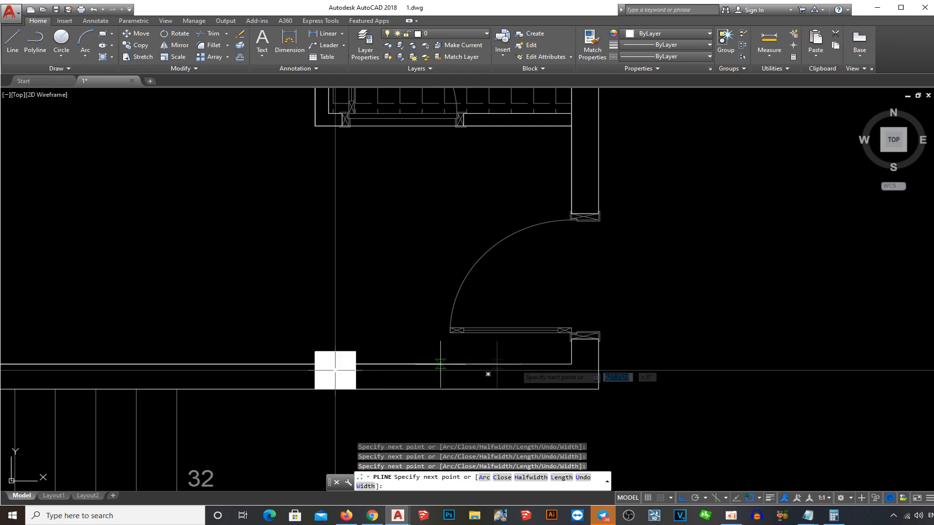
text(c)
key(Return)
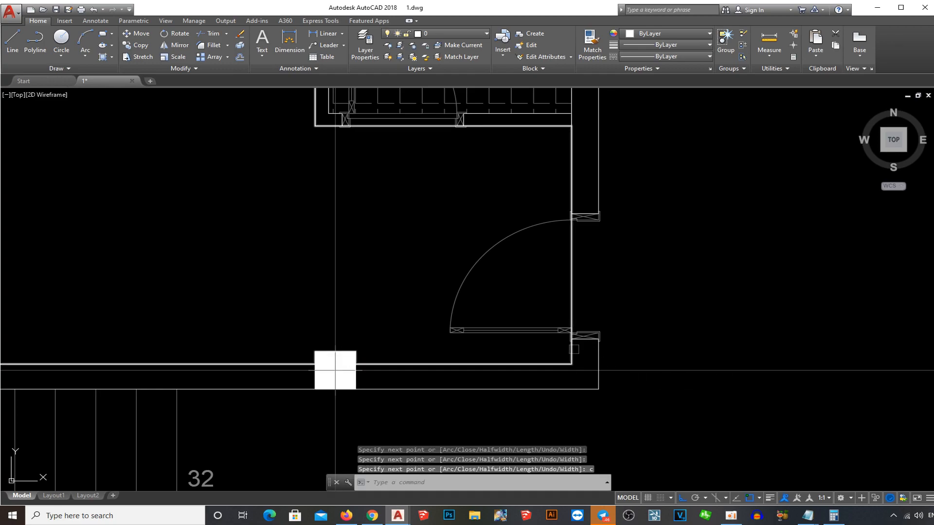
Hatch the upper-left room using its closed polyline outline
text(h)
key(Return)
click(577, 353)
click(577, 353)
click(570, 355)
key(space)
key(space)
Match the upper-left room's hatch to the properties of the upper-right room's BRASS plank hatch
text(ma)
key(space)
scroll(591, 316, down, 5)
middle_drag(600, 313, 479, 310)
click(731, 269)
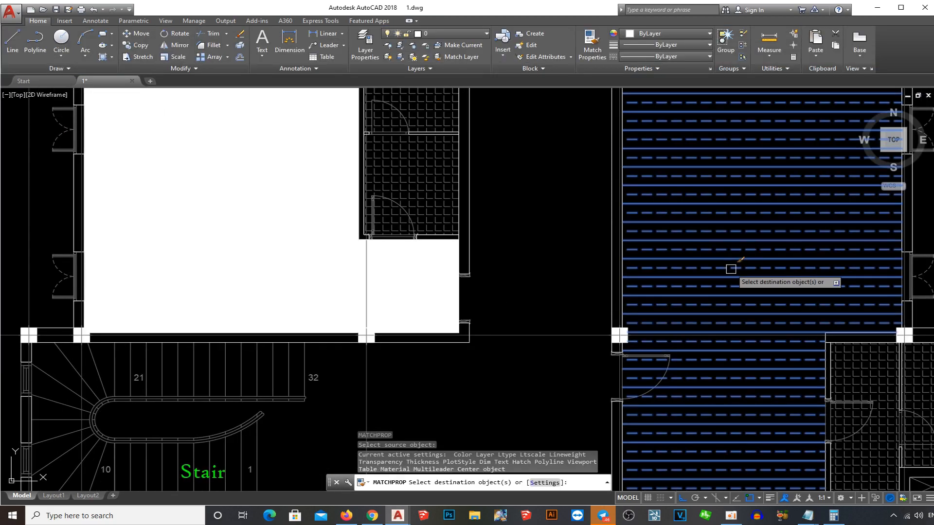
click(421, 267)
key(space)
Apply the matched plank hatch properties to the upper-left room's hatch and send it with its outline to the back
click(432, 286)
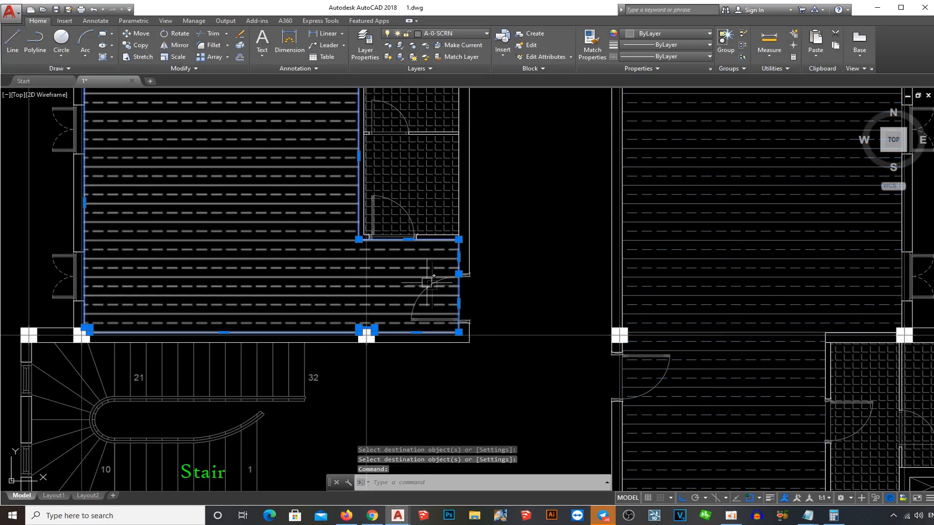
text(dr)
key(space)
text(b)
key(Return)
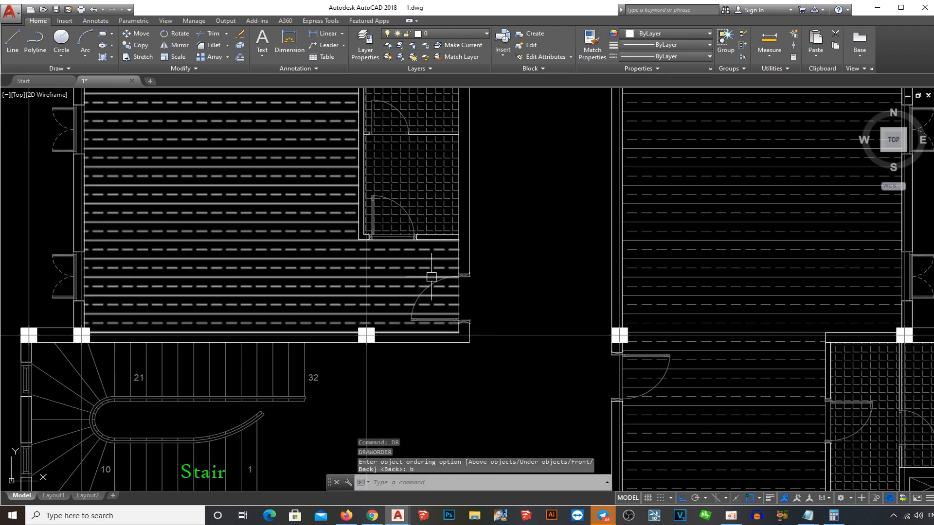
Start a polyline outline of the central corridor at the upper-left room's outer corner, following its wall up and across below the lift
text(pl)
key(space)
scroll(480, 347, up, 2)
click(464, 340)
scroll(477, 304, down, 4)
middle_drag(476, 302, 475, 325)
scroll(491, 181, up, 2)
scroll(470, 182, up, 2)
click(450, 165)
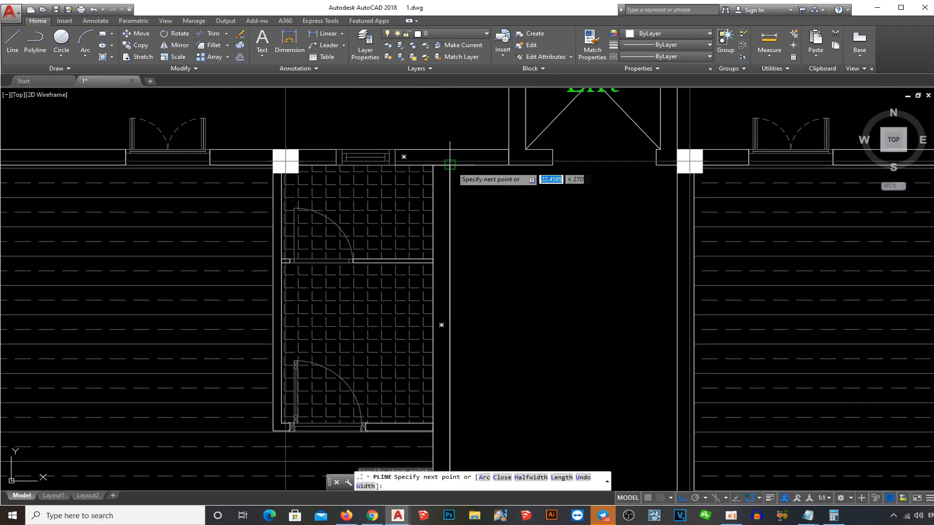
click(679, 165)
scroll(671, 219, down, 5)
scroll(647, 277, up, 5)
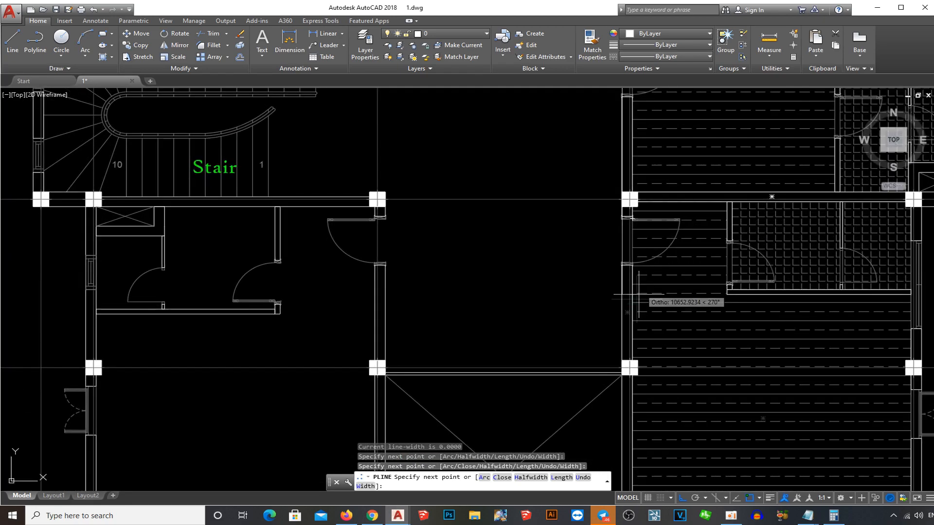
Continue the corridor outline down its right wall and across the edge of the crossed void to the left wall
scroll(627, 370, up, 6)
scroll(648, 332, down, 4)
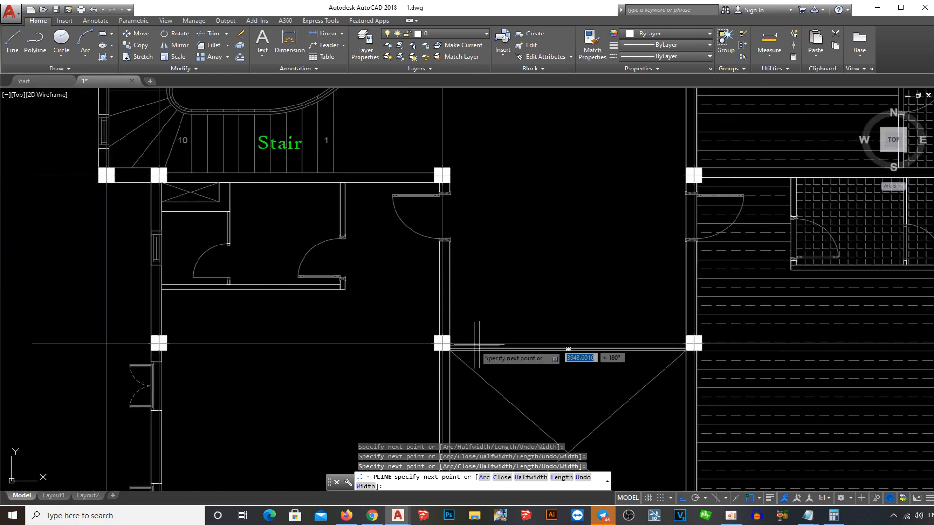
scroll(419, 349, up, 4)
click(395, 326)
scroll(417, 265, down, 5)
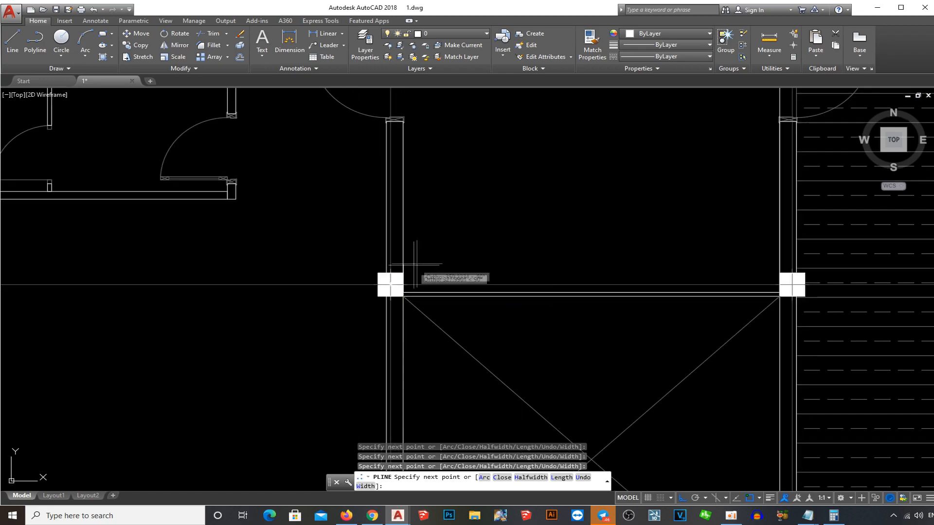
Continue the corridor outline up the left wall to the stair column and stair end, and close it along the upper wall
scroll(418, 219, up, 5)
scroll(434, 208, down, 4)
scroll(413, 194, up, 7)
scroll(340, 243, down, 2)
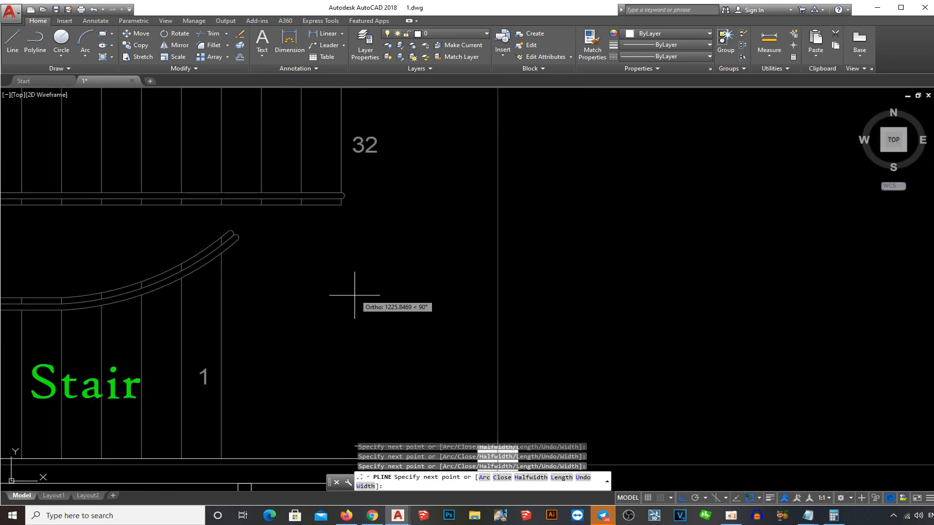
middle_drag(354, 294, 384, 246)
click(370, 158)
scroll(371, 158, down, 4)
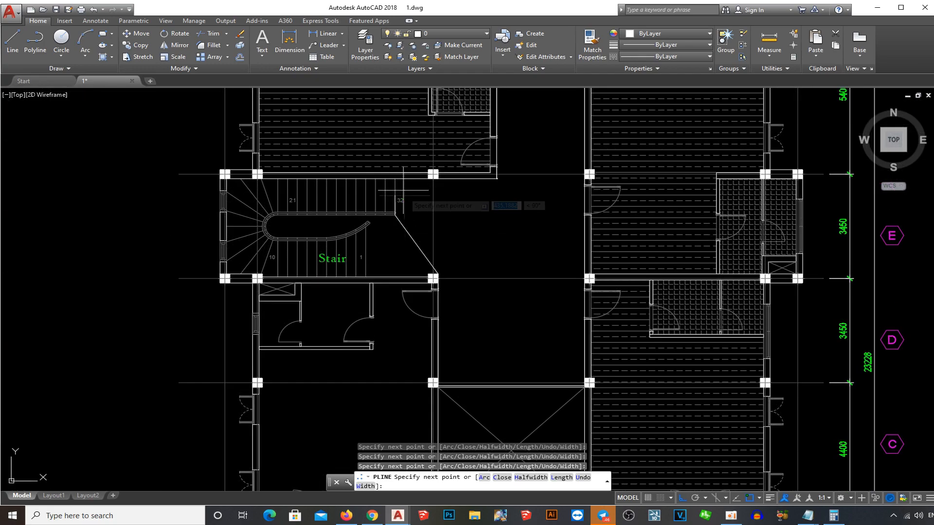
scroll(387, 176, up, 4)
text(c)
key(Return)
key(Escape)
Place a vertical construction line through the stair's end beside riser 32
text(xl)
key(Return)
text(v)
key(Return)
click(382, 236)
key(Escape)
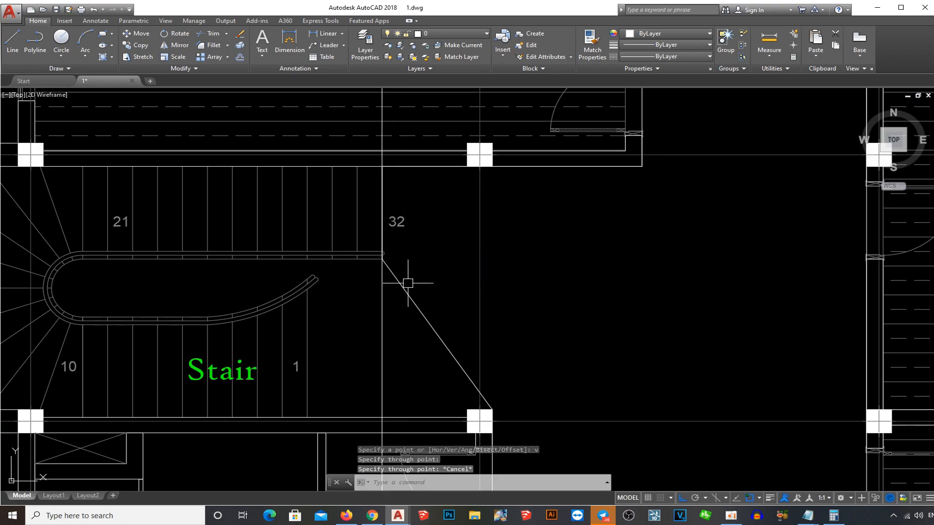
Add vertices to the corridor outline so it follows the construction line down to the stair's lower wall and along it to the column
click(423, 312)
click(476, 363)
click(382, 418)
key(Escape)
click(431, 411)
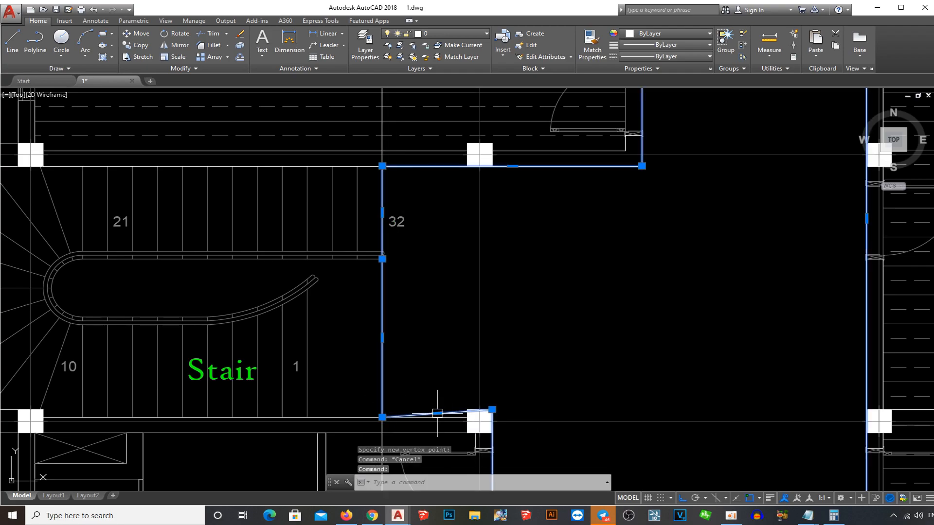
scroll(428, 413, up, 4)
click(428, 440)
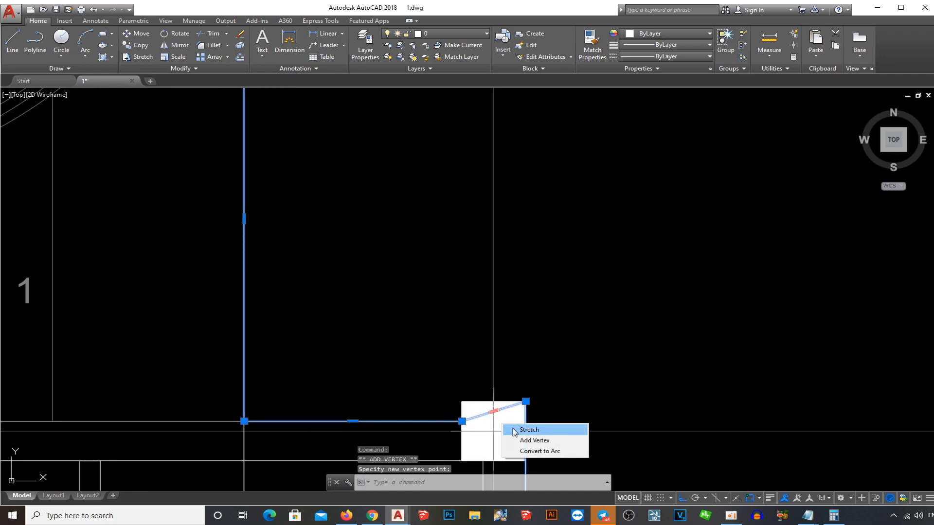
key(Escape)
Erase the vertical construction line at the stair
scroll(482, 370, down, 5)
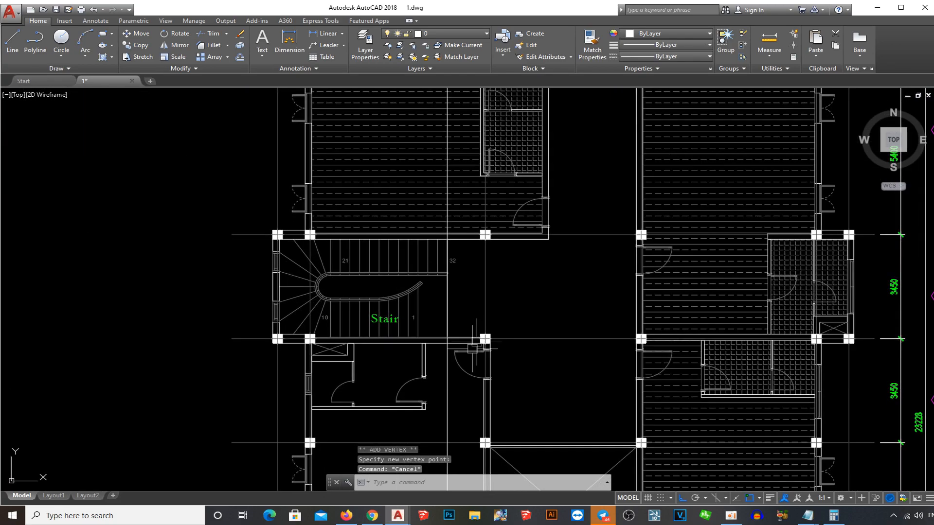
click(448, 381)
text(e)
key(Return)
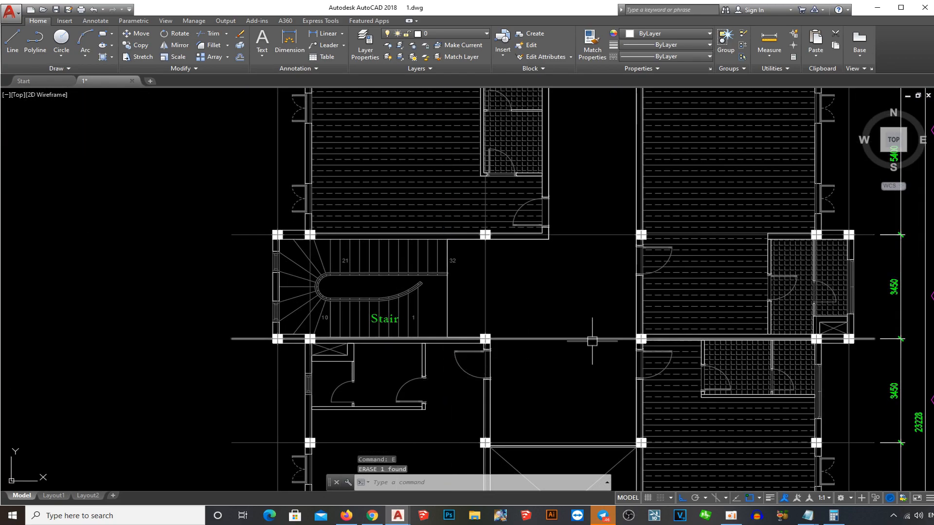
Hatch the central corridor using its closed polyline outline
scroll(593, 342, down, 5)
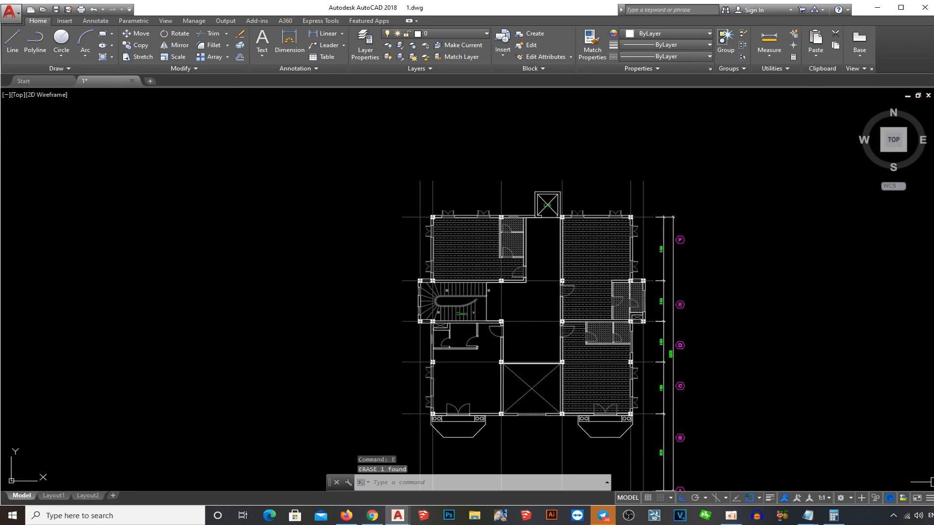
middle_drag(933, 482, 843, 428)
scroll(417, 289, up, 5)
text(h)
key(Return)
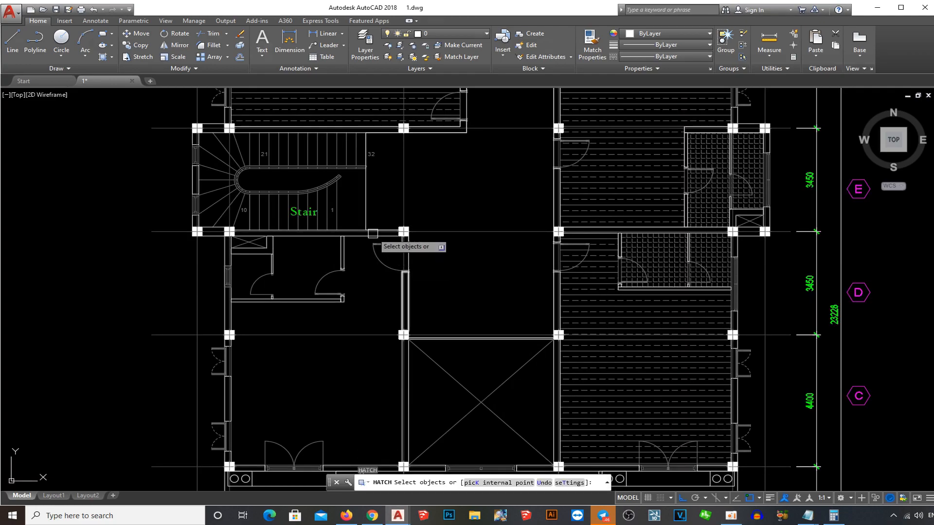
click(368, 215)
key(Return)
key(Return)
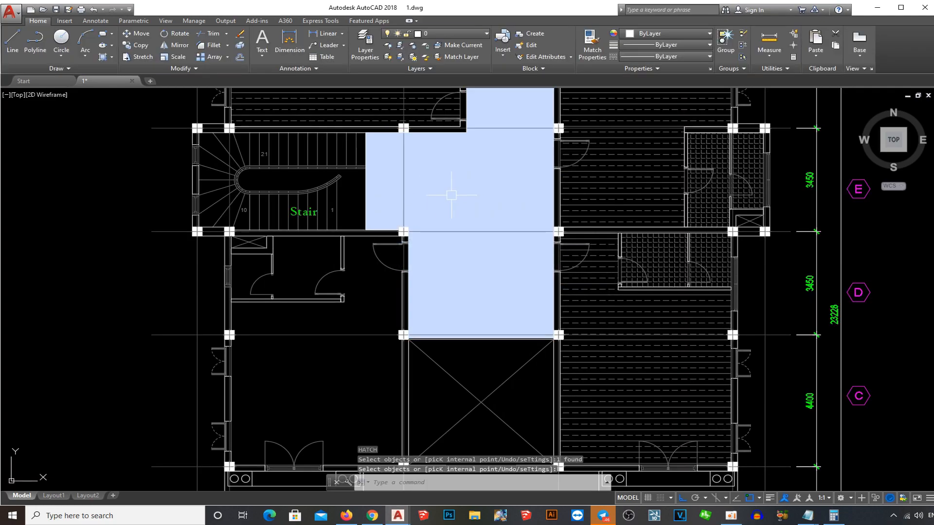
Change the corridor hatch to the ANSI37 pattern with scale 5000 and angle 45
click(451, 195)
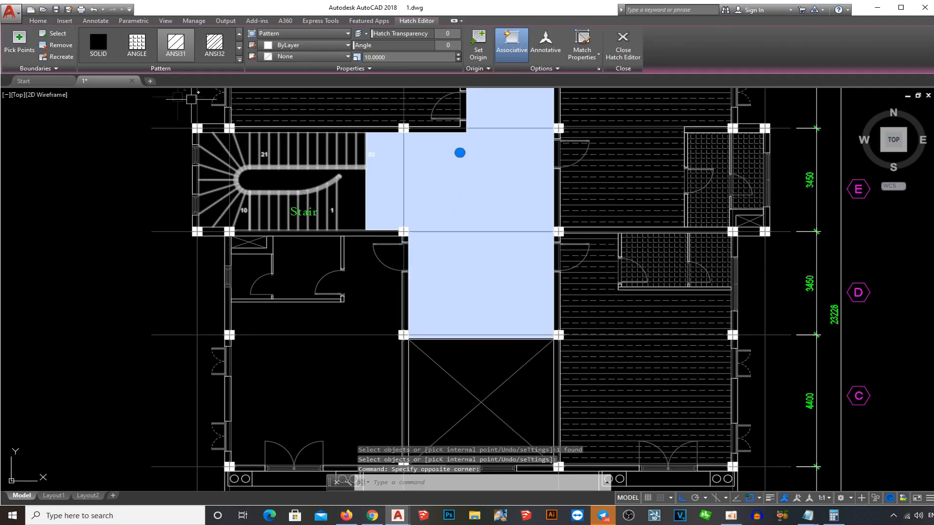
click(239, 59)
click(99, 115)
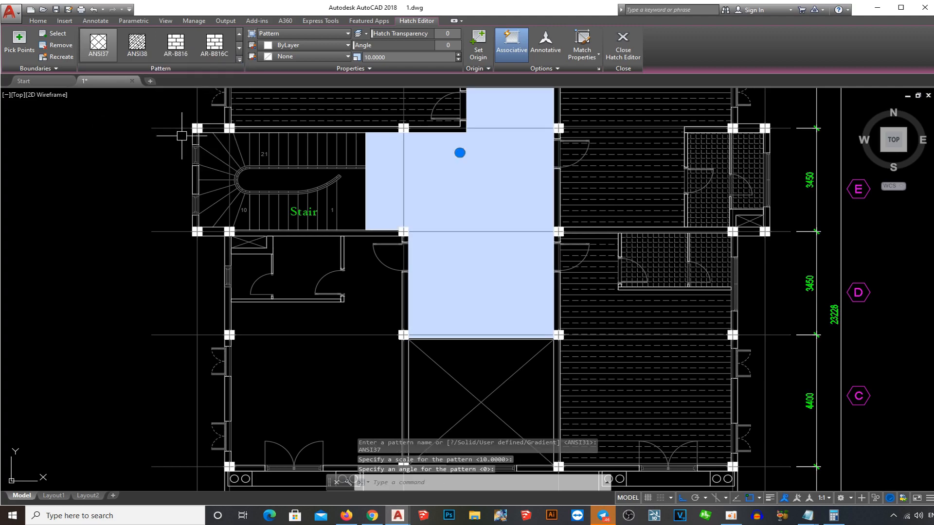
click(240, 60)
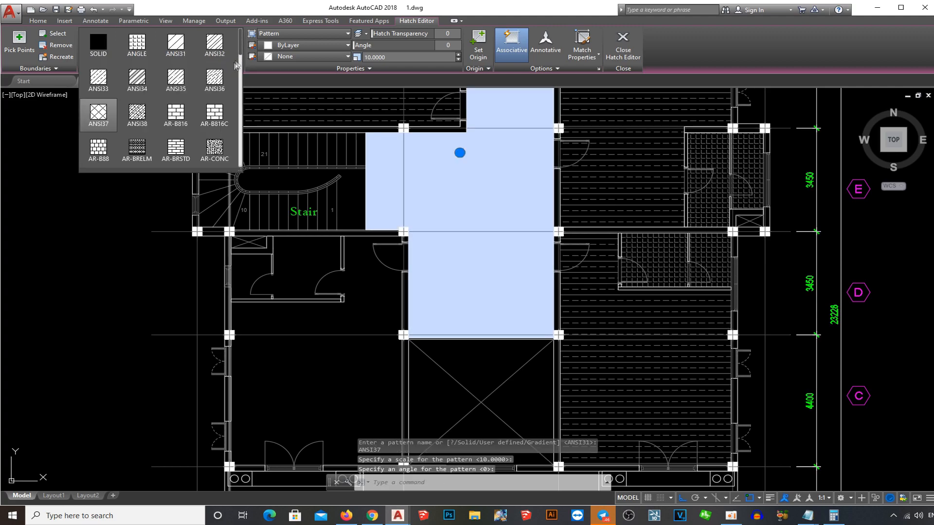
click(99, 114)
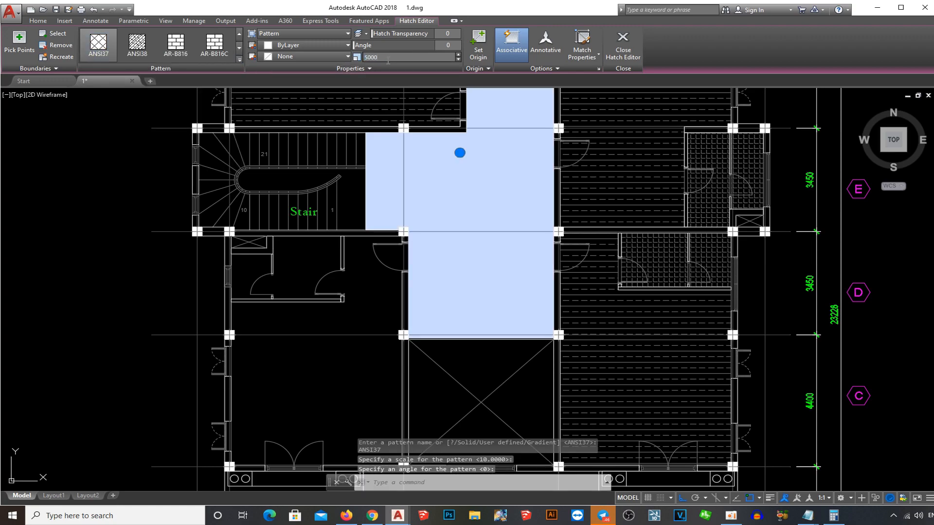
key(Return)
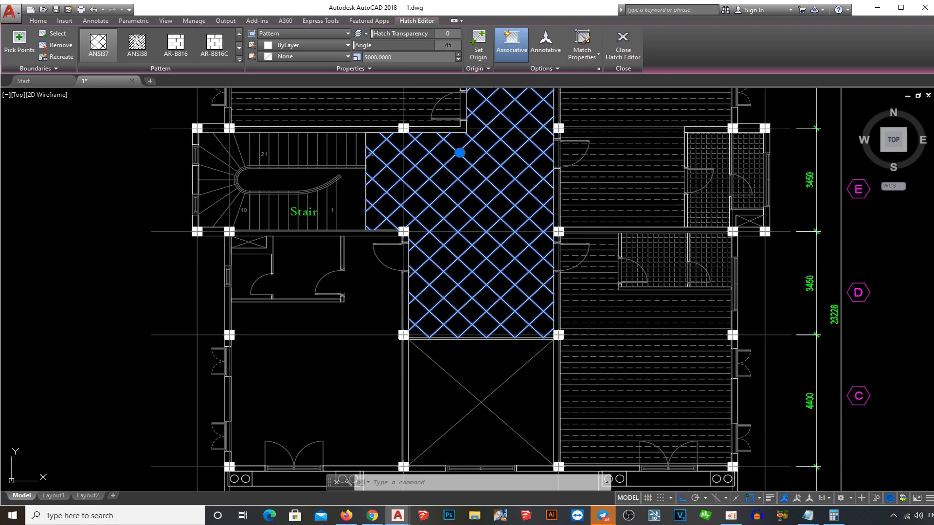
key(Return)
key(Escape)
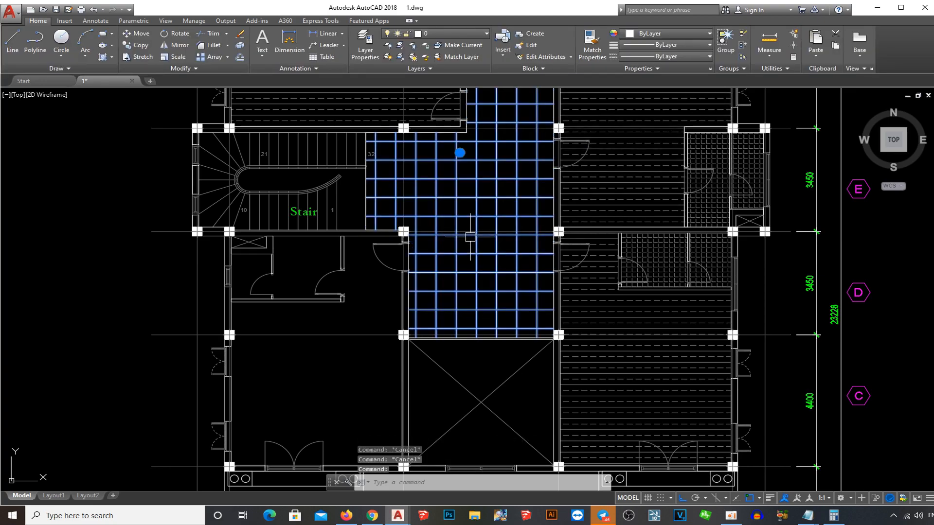
Move the corridor hatch and its outline to layer A-0-SCRN and send both to the back
click(366, 199)
key(Escape)
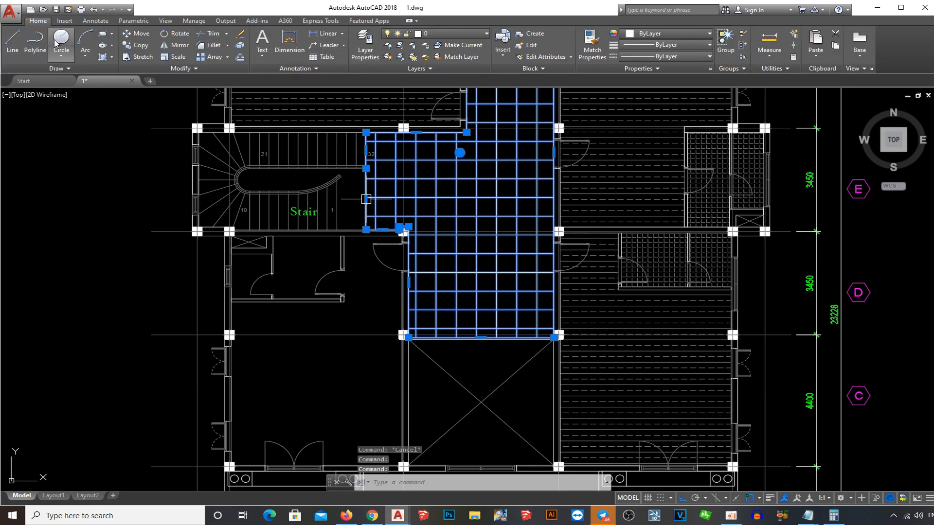
click(460, 33)
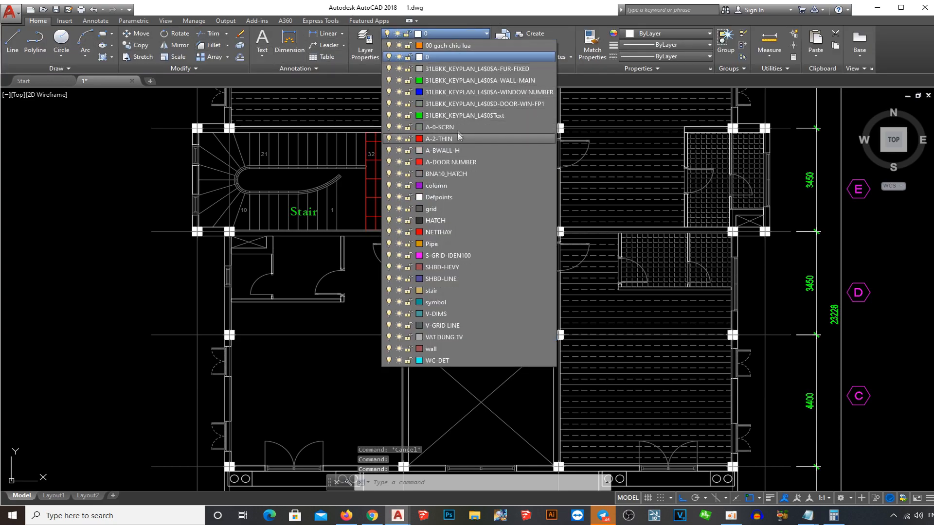
click(457, 128)
text(dr)
key(Return)
text(b)
key(Return)
Start a polyline outline of the lower-left room below the stair column, following the bathroom walls to the outer wall and its column
text(pl)
key(Return)
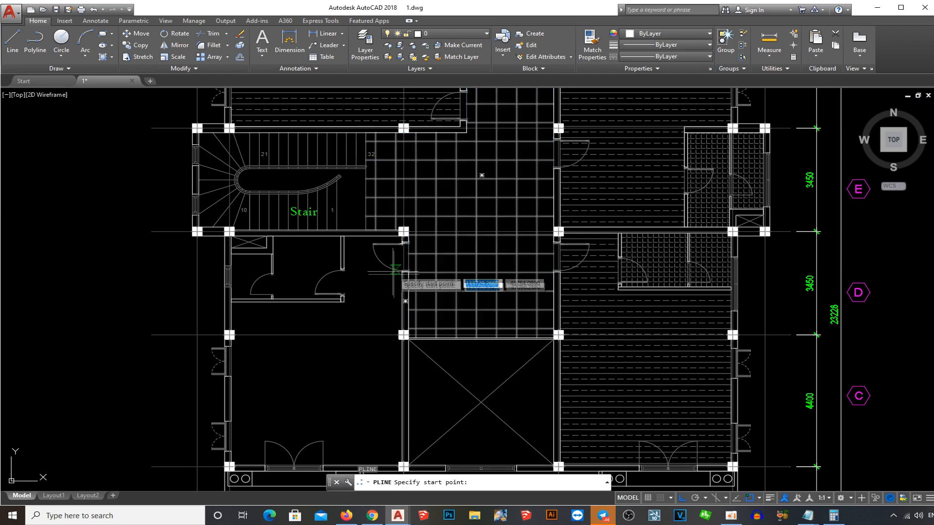
scroll(419, 195, up, 6)
click(415, 190)
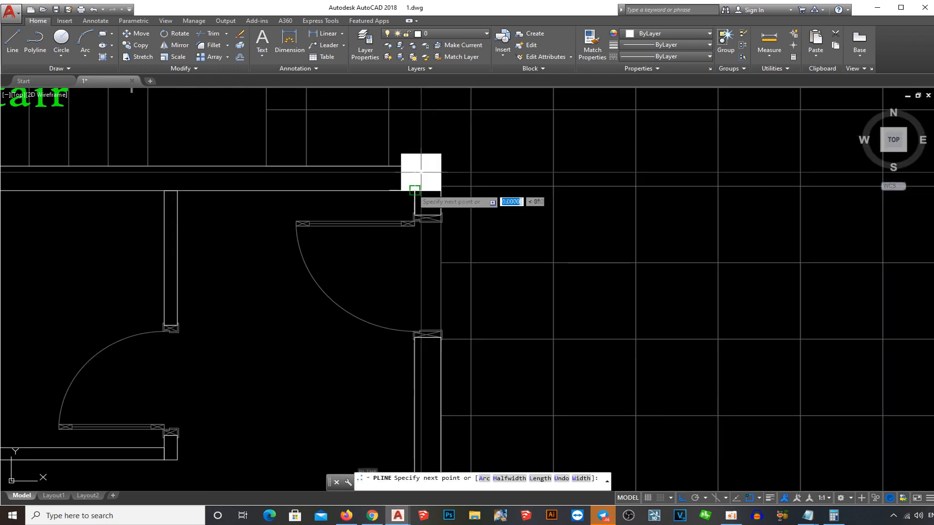
click(175, 191)
scroll(379, 262, down, 3)
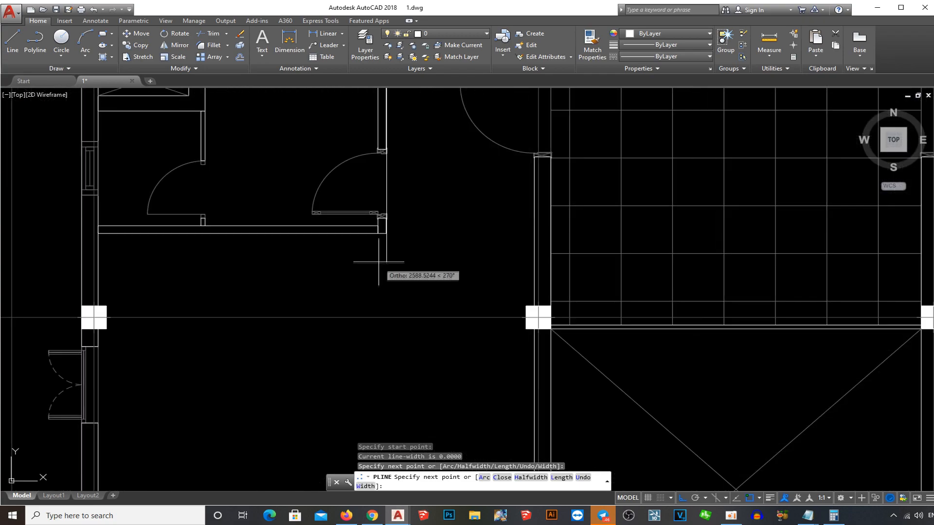
click(386, 234)
click(98, 233)
scroll(170, 254, down, 2)
scroll(166, 252, up, 4)
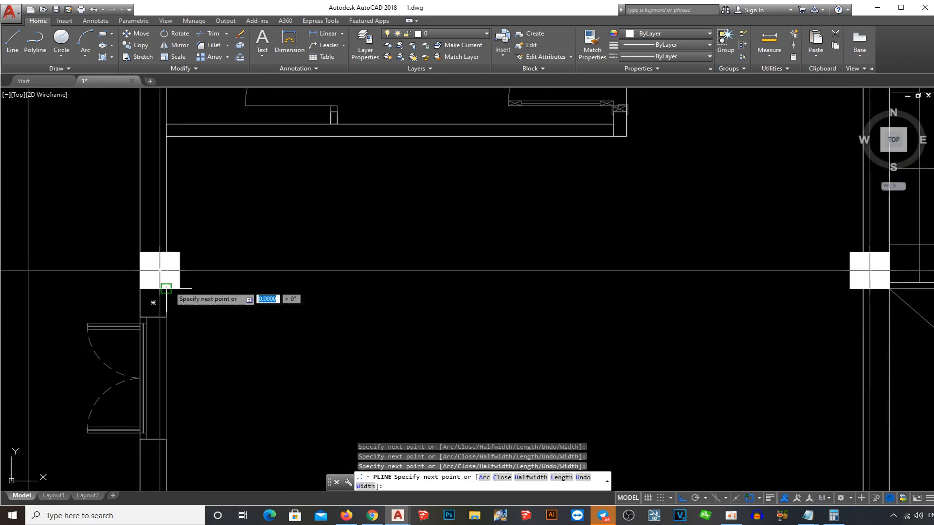
Continue the lower-left room's outline along the outer, lower and corridor-side walls, around the columns, and close it
scroll(219, 273, down, 4)
scroll(263, 185, up, 7)
scroll(331, 258, down, 6)
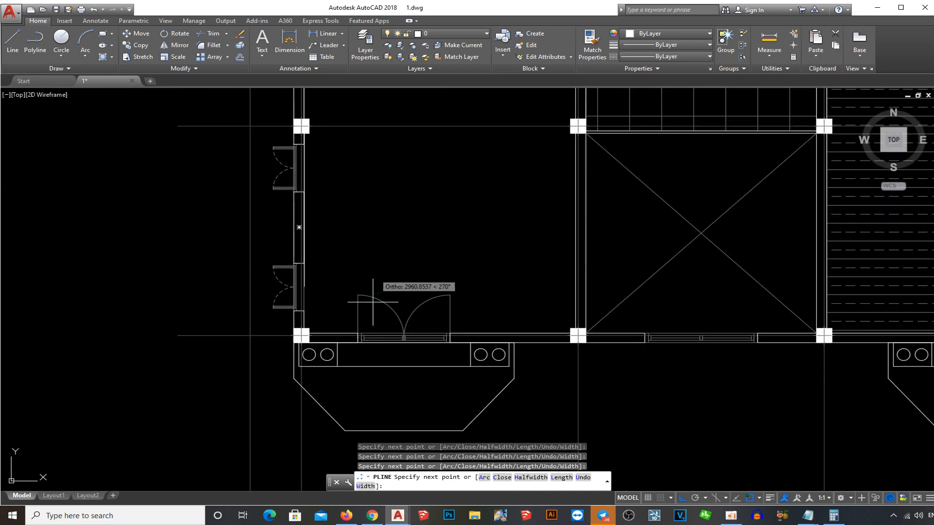
scroll(340, 335, up, 3)
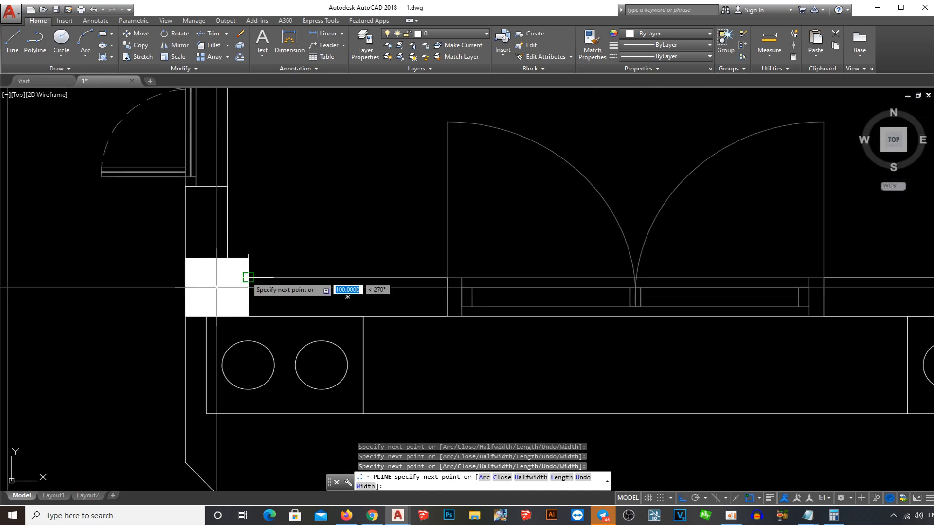
scroll(217, 287, down, 3)
scroll(428, 312, up, 2)
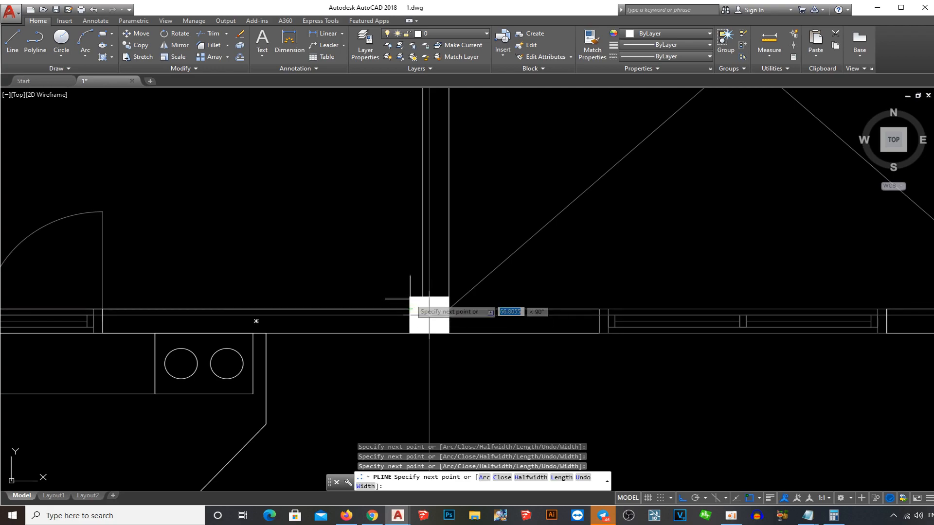
scroll(422, 297, down, 3)
scroll(426, 306, up, 5)
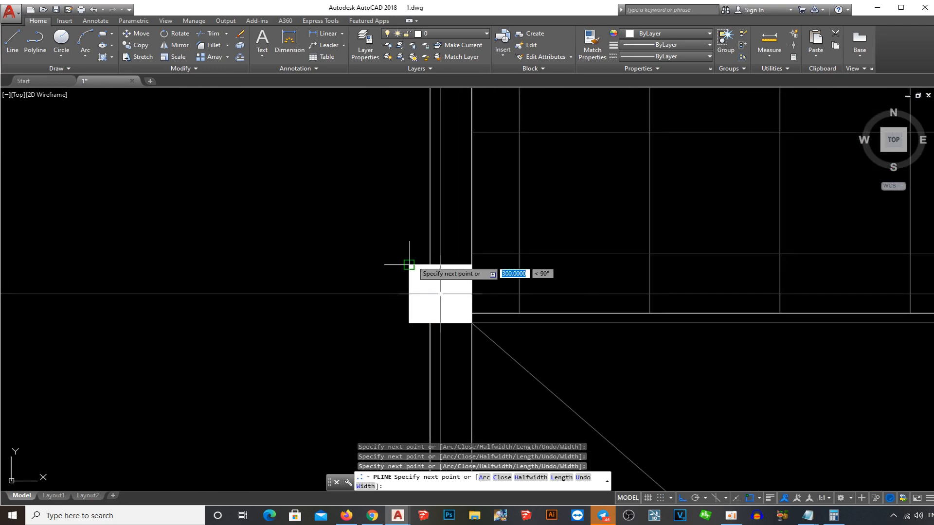
text(c)
key(Return)
click(430, 248)
scroll(479, 263, down, 4)
key(Escape)
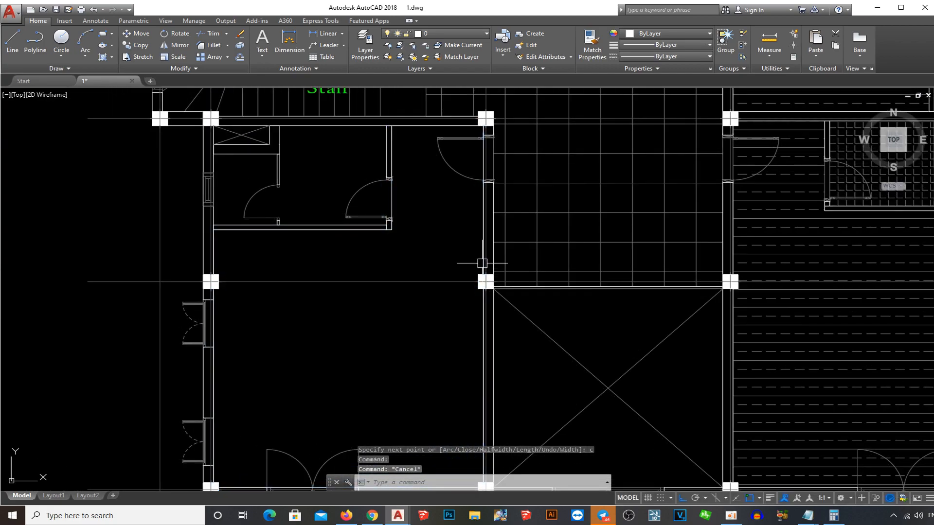
Hatch the lower-left room using its closed polyline outline
text(h)
key(Return)
click(485, 260)
key(Return)
Match the lower-left room's hatch and outline to the properties of the lower-right room's plank hatch
text(ma)
key(Return)
click(790, 261)
click(481, 263)
key(Return)
Send the lower-left room's hatch and outline to the back of the draw order
click(481, 251)
text(dr)
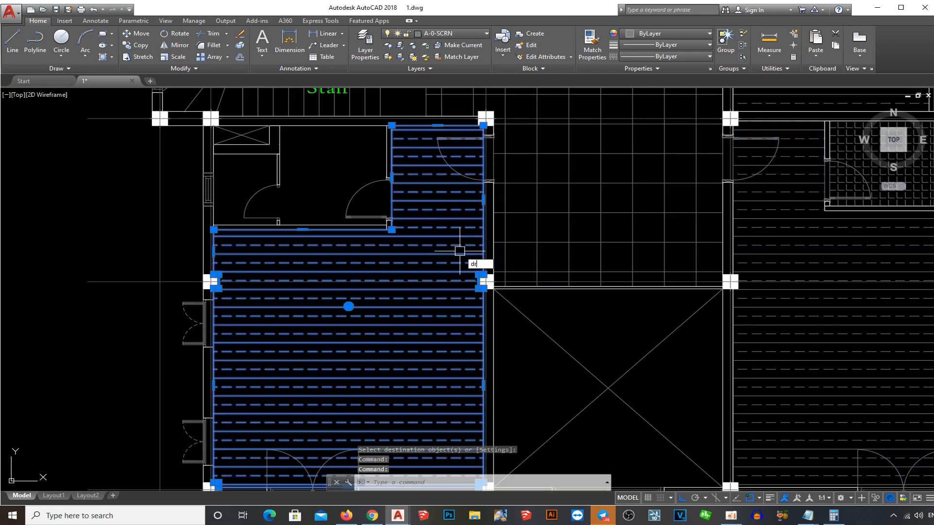
key(Return)
text(b)
key(Return)
Outline the larger compartment of the lower-left bathroom with a closed polyline along its inner wall corners
text(pl)
key(Return)
mouse_move(386, 226)
middle_down()
mouse_move(448, 273)
mouse_move(528, 366)
middle_up()
scroll(448, 274, up, 4)
click(468, 274)
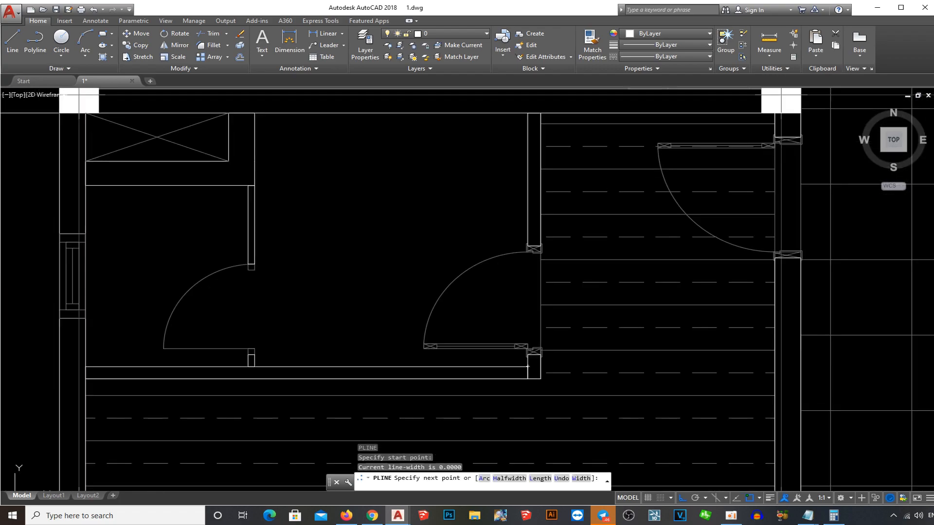
click(528, 114)
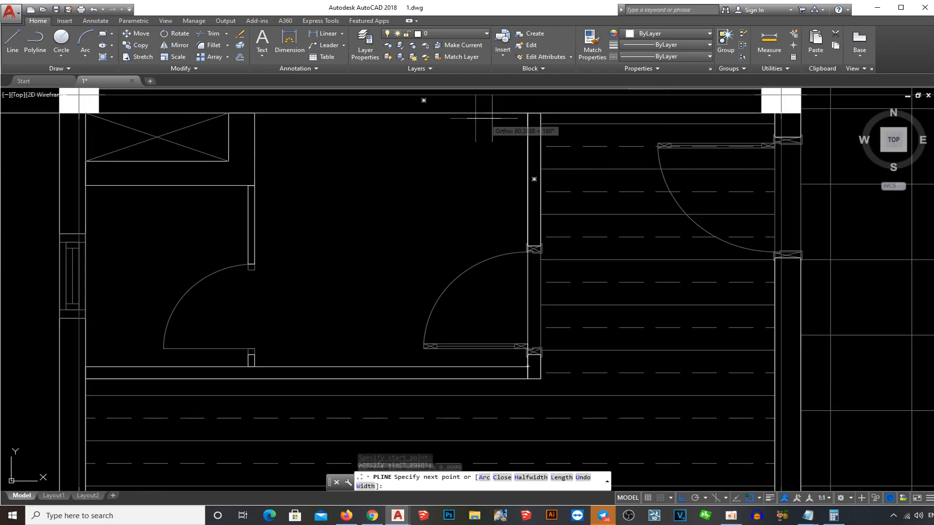
click(254, 114)
text(c)
key(Return)
Outline the smaller compartment of the lower-left bathroom with a closed polyline, adding a vertex for its fourth corner
text(pl)
key(Return)
click(249, 367)
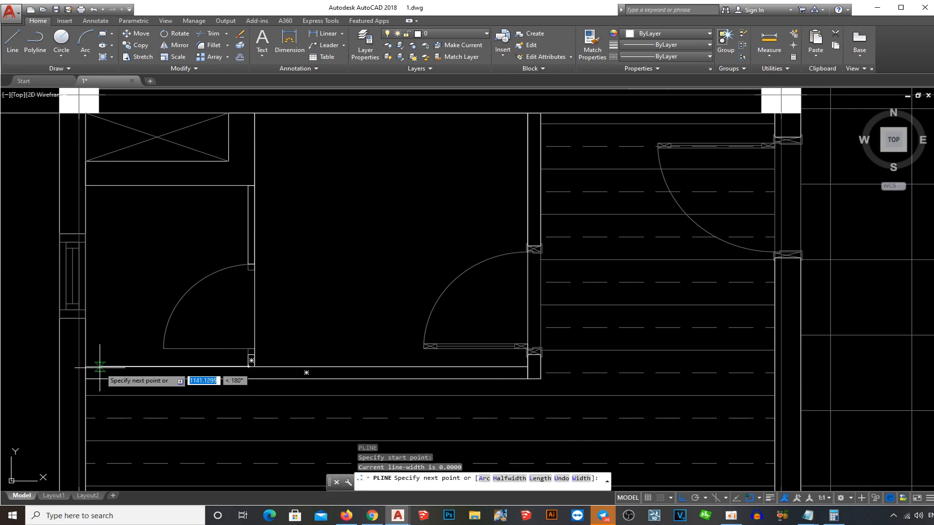
click(85, 366)
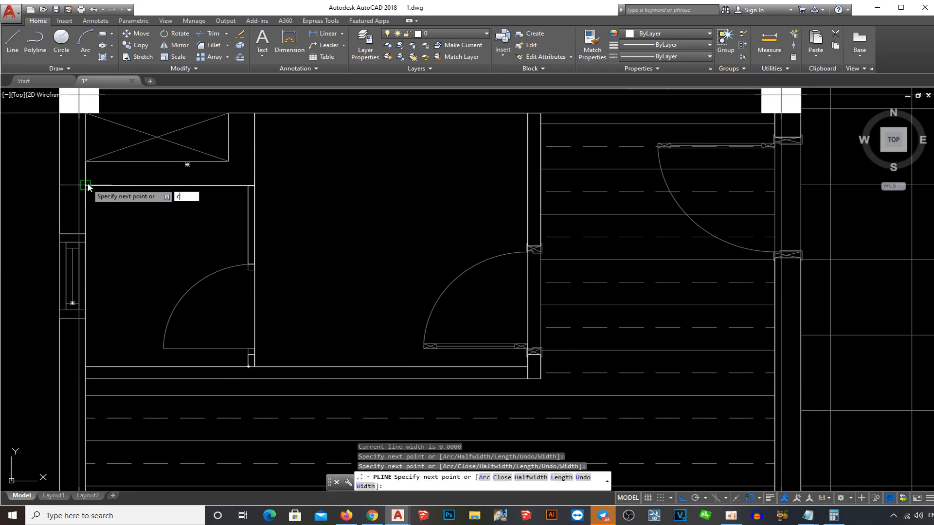
key(Return)
click(150, 257)
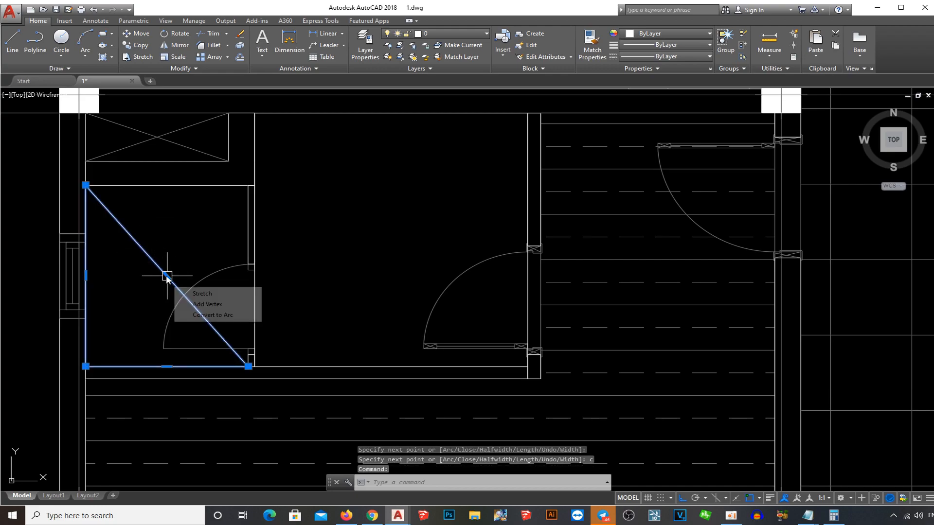
click(207, 305)
key(Escape)
Hatch both lower-left bathroom compartments using their closed polyline outlines
text(h)
key(Return)
click(249, 243)
click(255, 230)
key(Return)
Match the hatches of both lower-left bathroom compartments to the small-tile hatch of the lower-right bathroom
text(ma)
key(Return)
scroll(288, 235, down, 5)
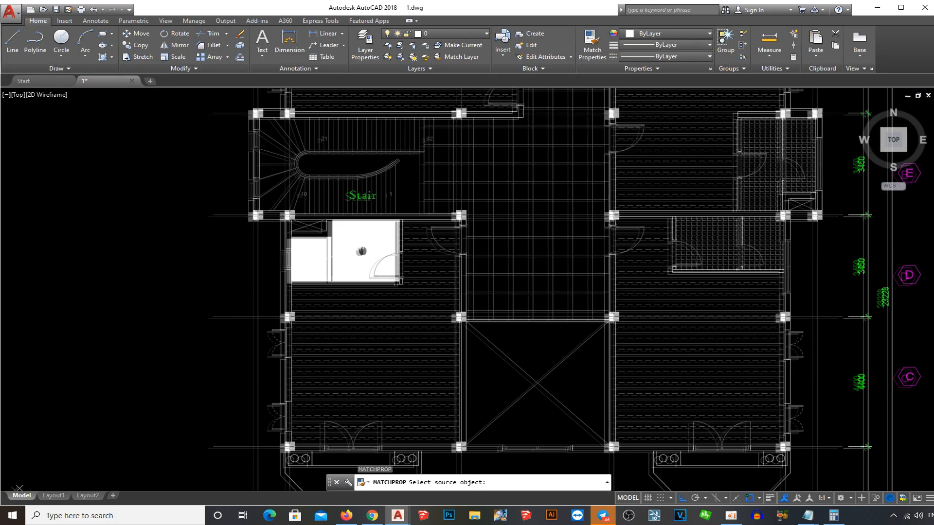
scroll(690, 248, up, 3)
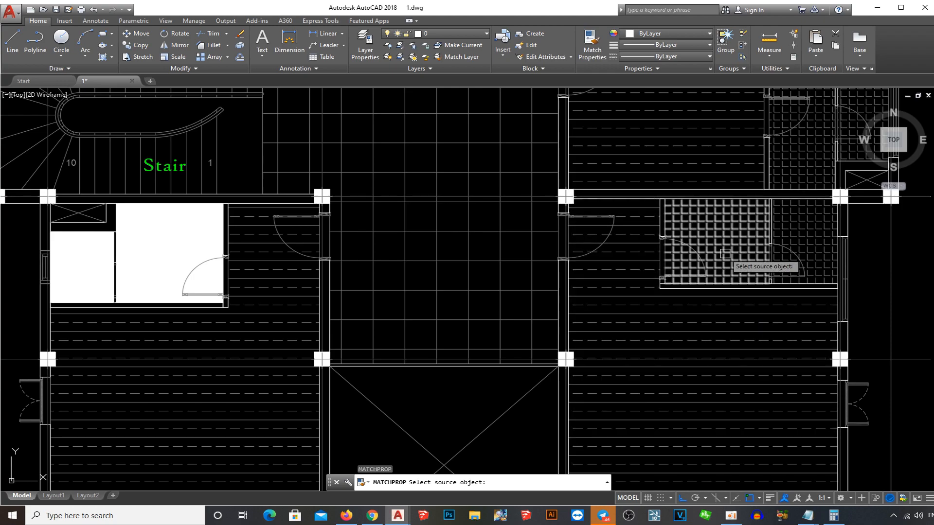
click(725, 252)
click(90, 262)
key(space)
Match the outline polylines of the lower-left bathroom compartments to the properties of their tile hatch
click(132, 253)
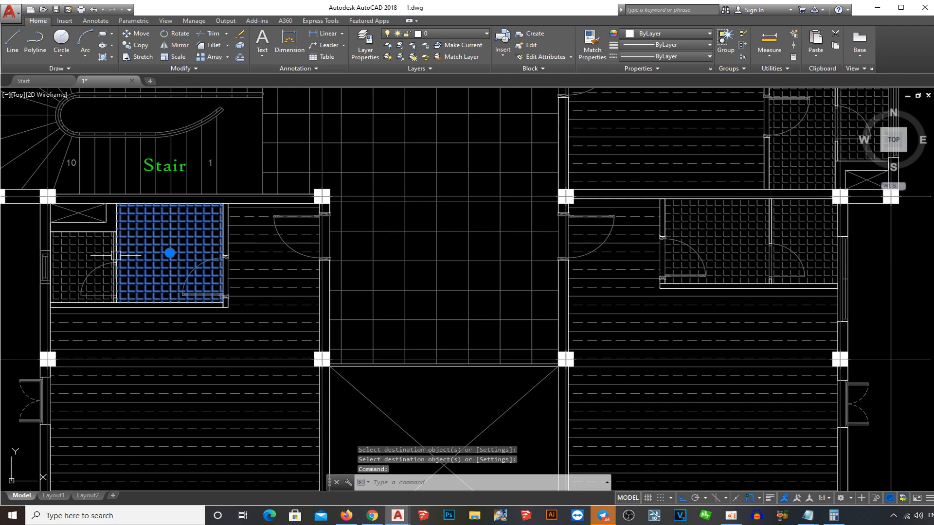
click(101, 256)
key(space)
click(112, 252)
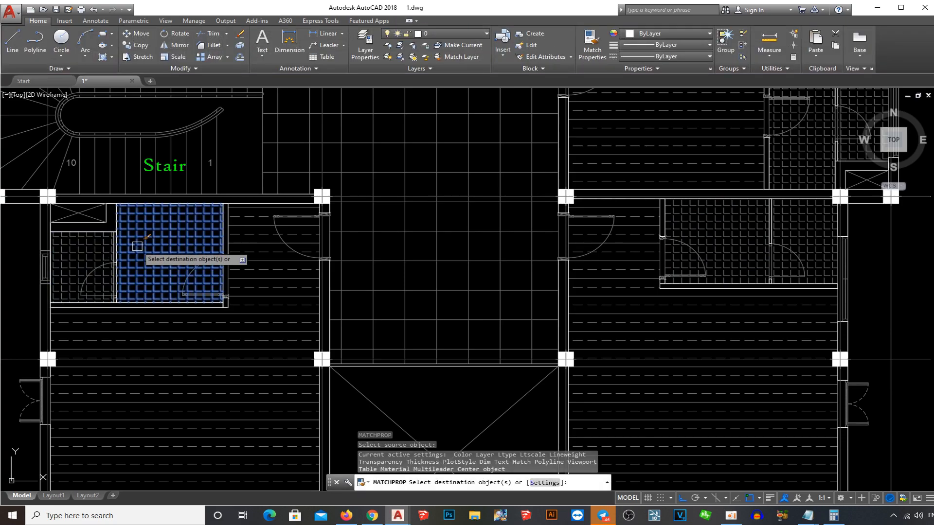
scroll(112, 250, up, 2)
click(115, 251)
click(117, 250)
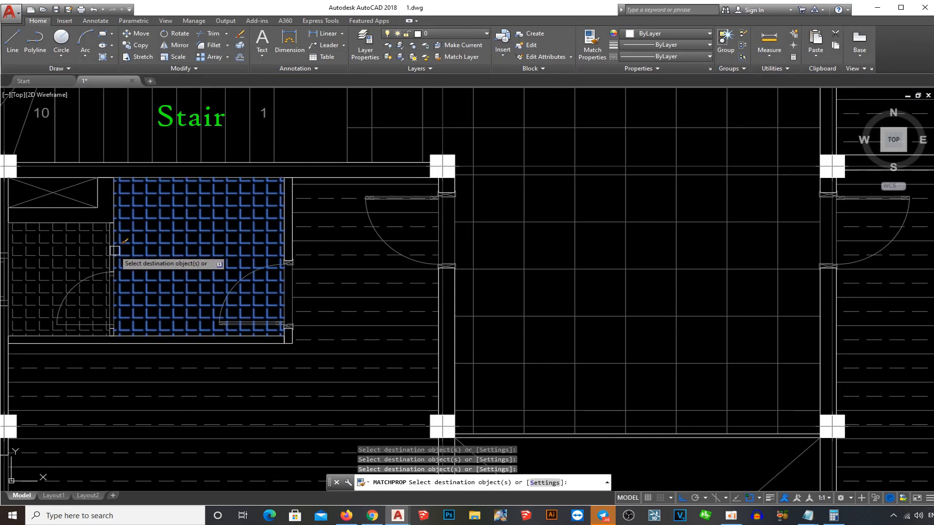
key(space)
text(ma)
key(space)
click(214, 246)
click(279, 242)
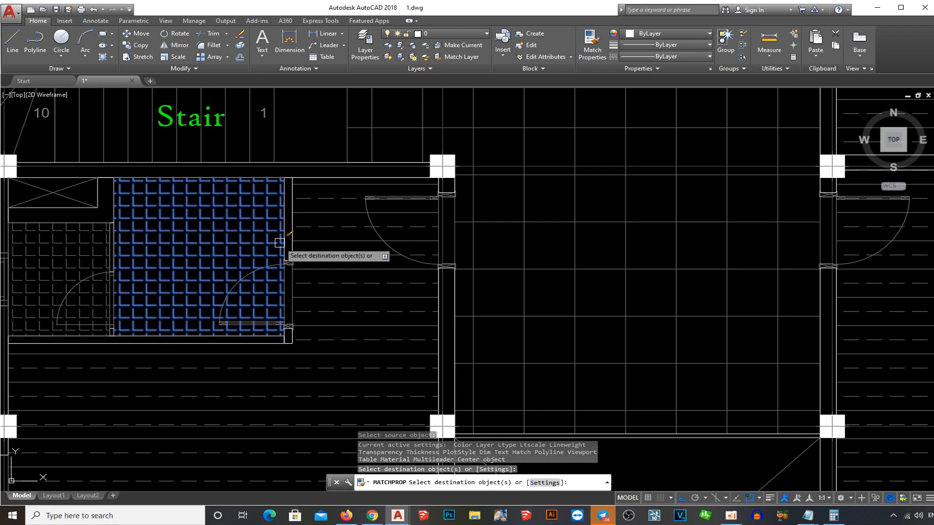
key(space)
Send the lower-left bathroom's hatches and outlines to the back of the draw order
click(265, 243)
click(82, 245)
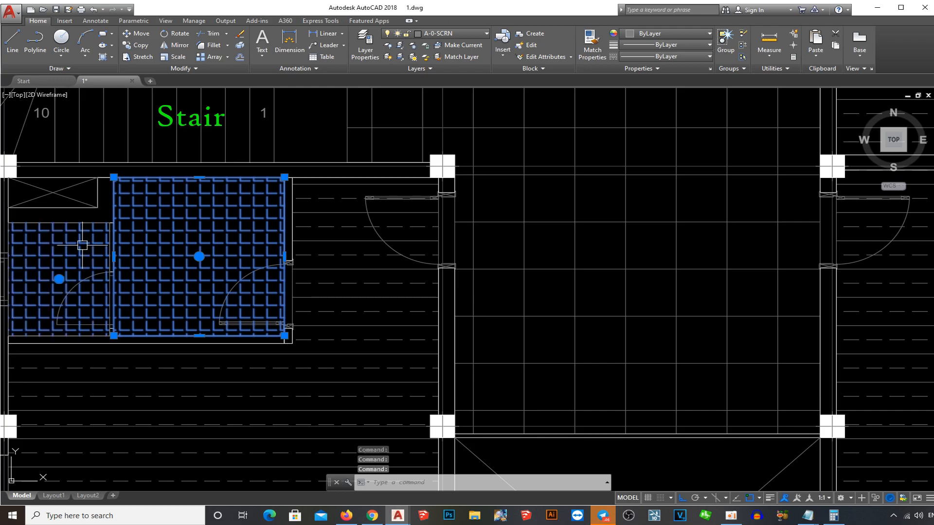
text(dr)
key(space)
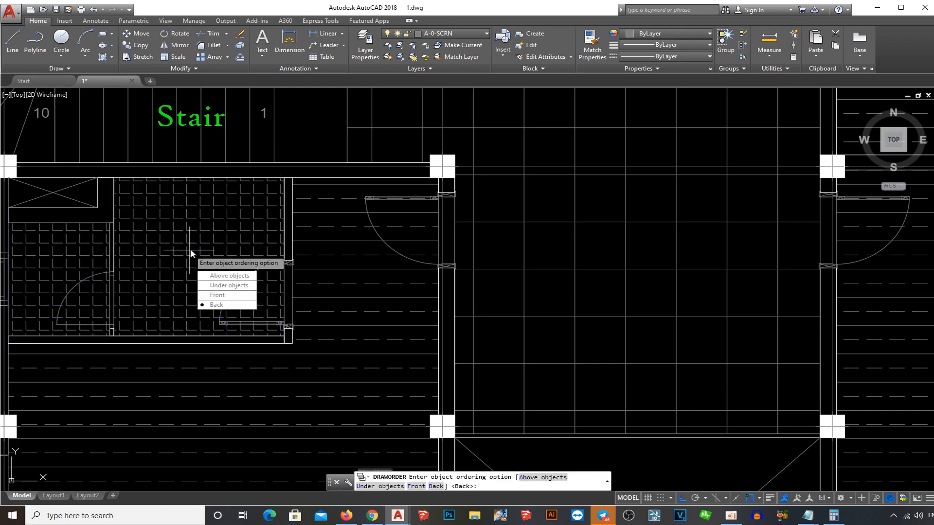
text(b)
key(space)
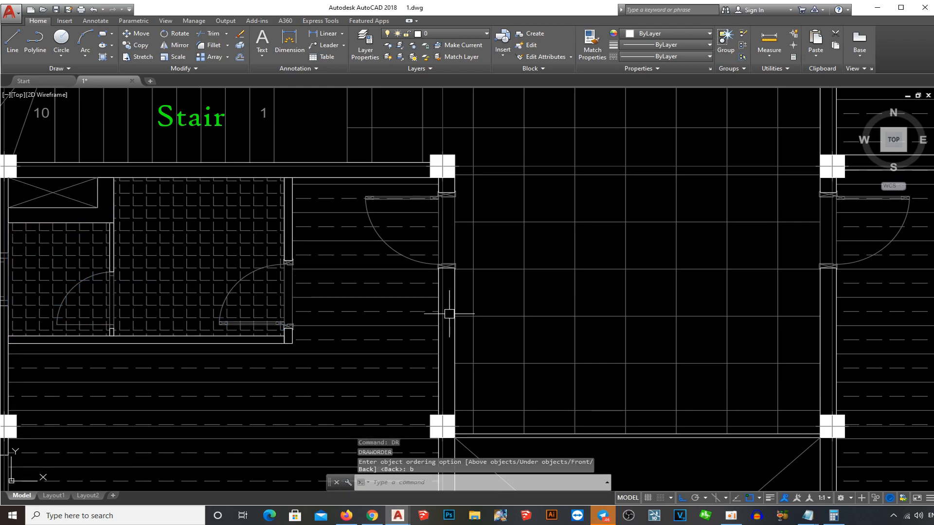
scroll(446, 317, down, 5)
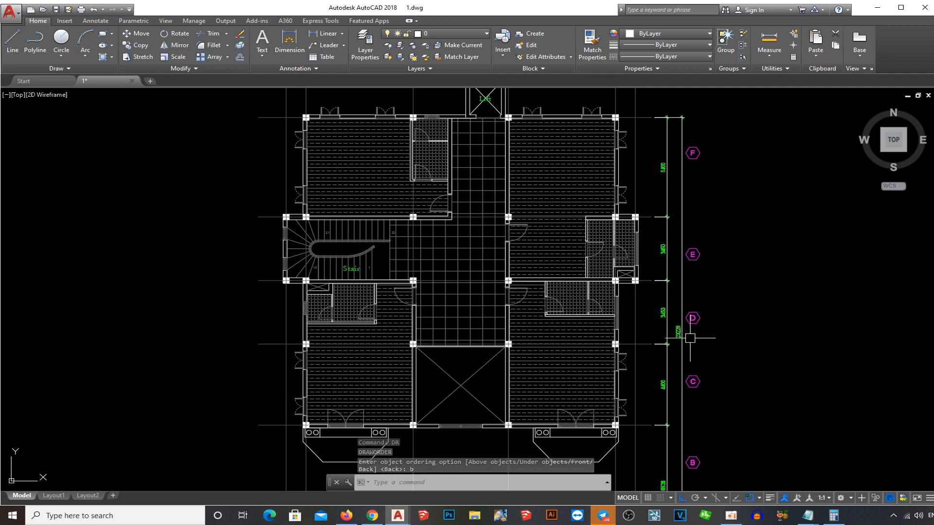
middle_drag(689, 338, 681, 277)
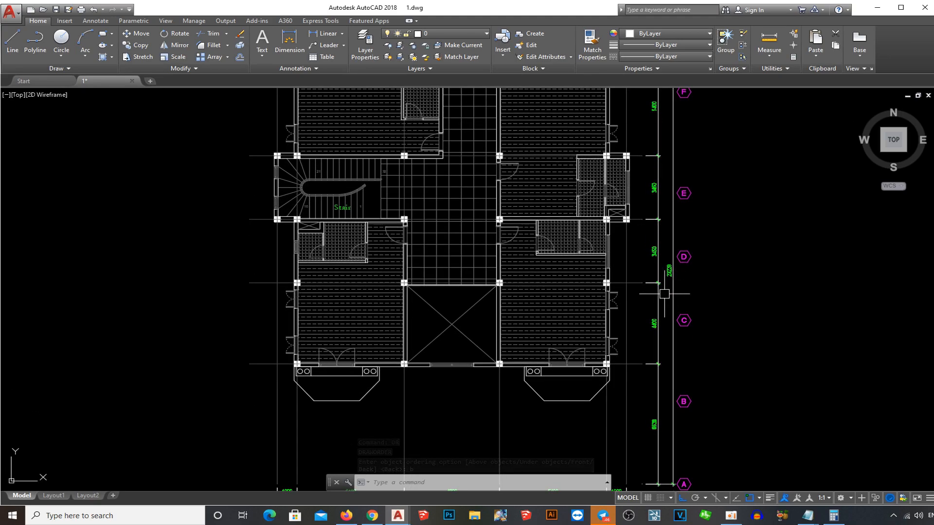
scroll(605, 266, down, 2)
middle_drag(603, 267, 563, 304)
scroll(540, 297, up, 2)
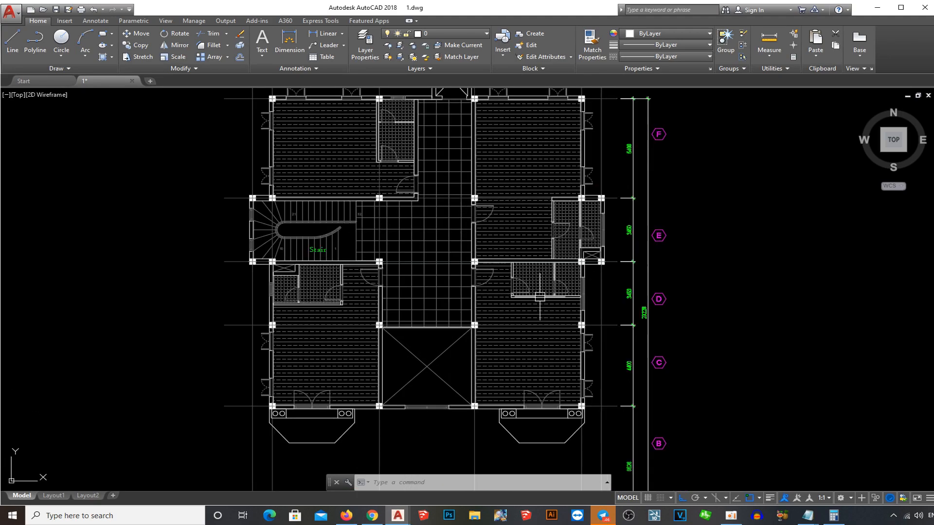
scroll(535, 299, down, 2)
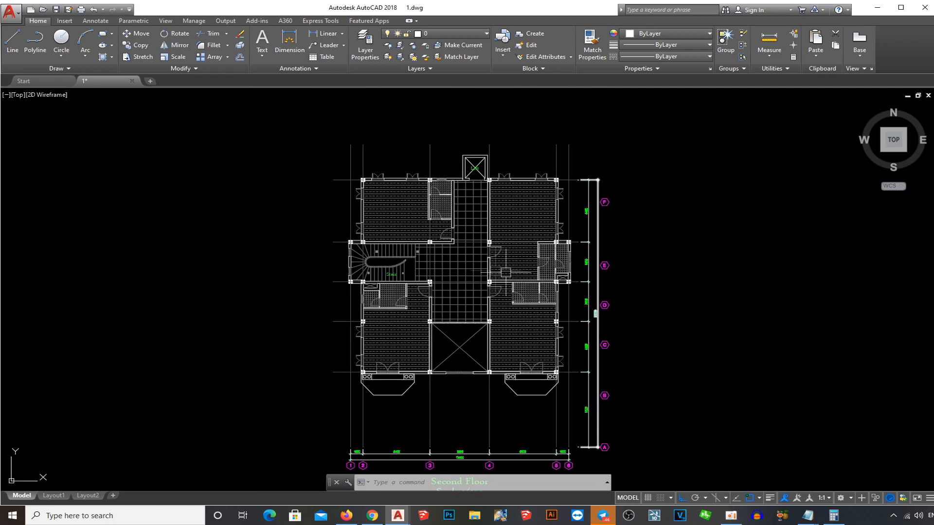
Copy the Tile Legend table from the First Floor plan to the empty area beside the Second Floor plan
scroll(506, 272, down, 2)
middle_drag(214, 267, 286, 278)
scroll(257, 278, up, 1)
text(co)
key(space)
scroll(102, 261, up, 1)
click(161, 248)
click(387, 362)
key(space)
click(359, 340)
scroll(364, 343, down, 4)
middle_drag(676, 345, 334, 346)
scroll(334, 346, up, 2)
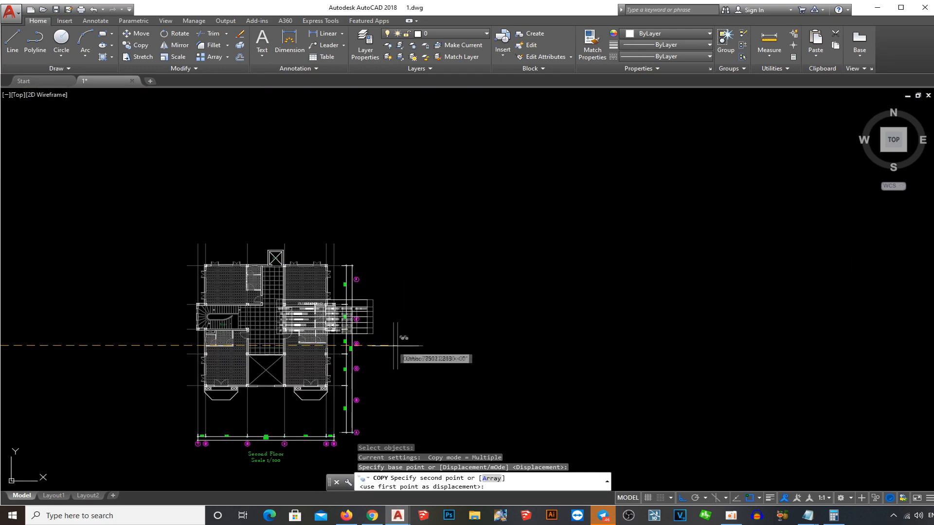
scroll(437, 348, up, 2)
middle_drag(317, 280, 388, 279)
scroll(389, 279, up, 2)
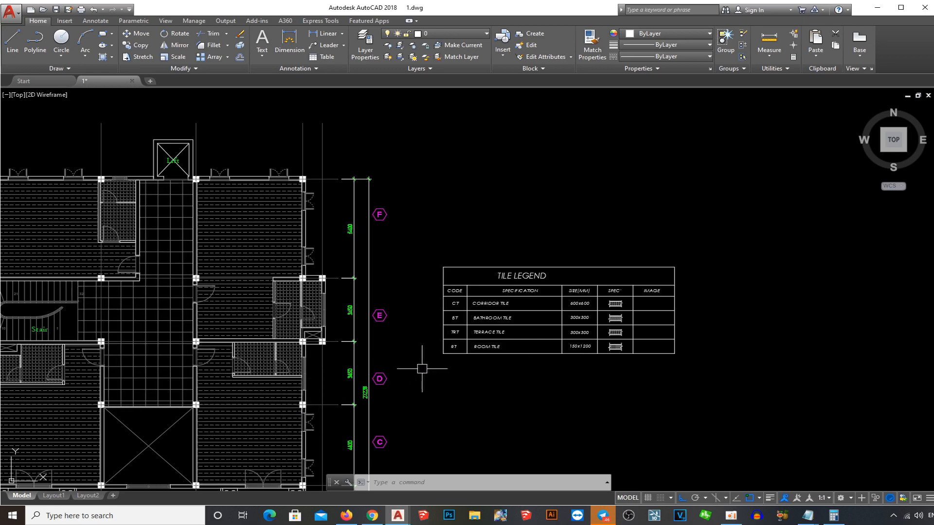
Erase the TRT code and the TERRACE TILE text from the third row of the copied legend
scroll(479, 352, up, 4)
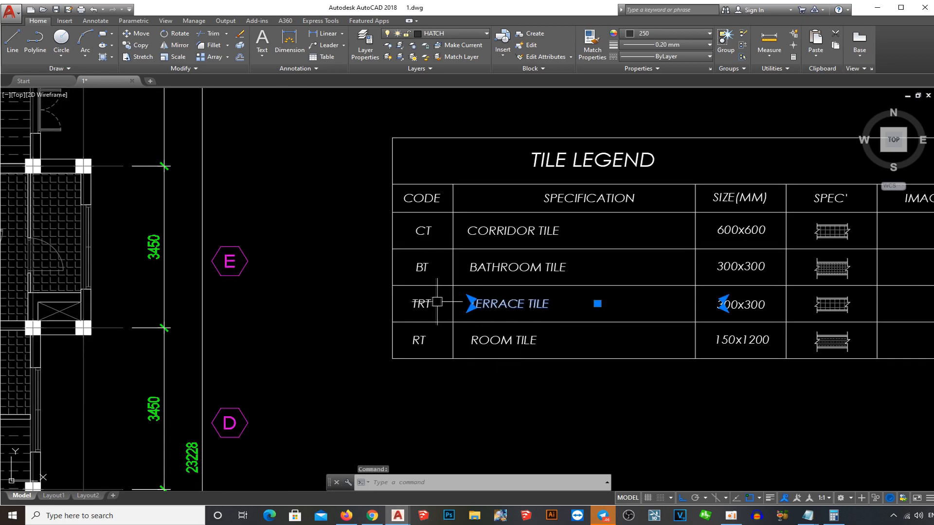
key(Return)
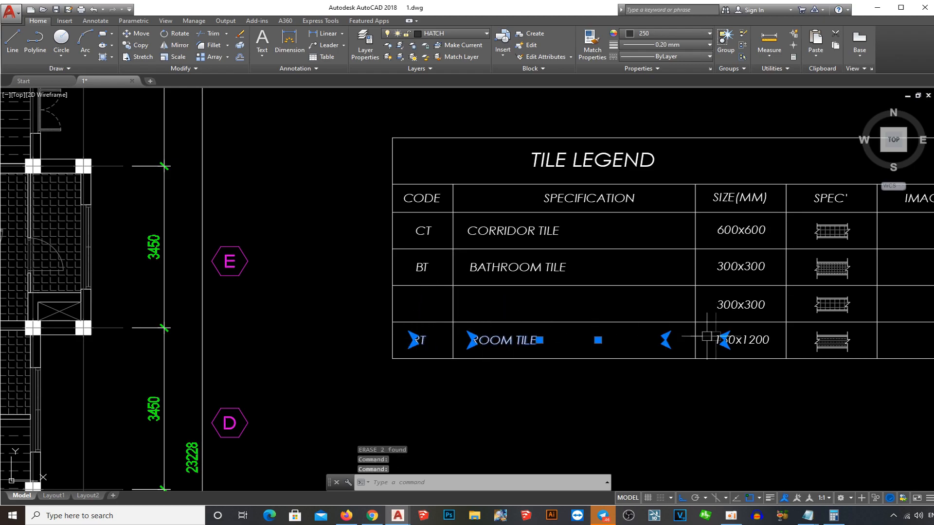
key(Escape)
scroll(657, 323, up, 2)
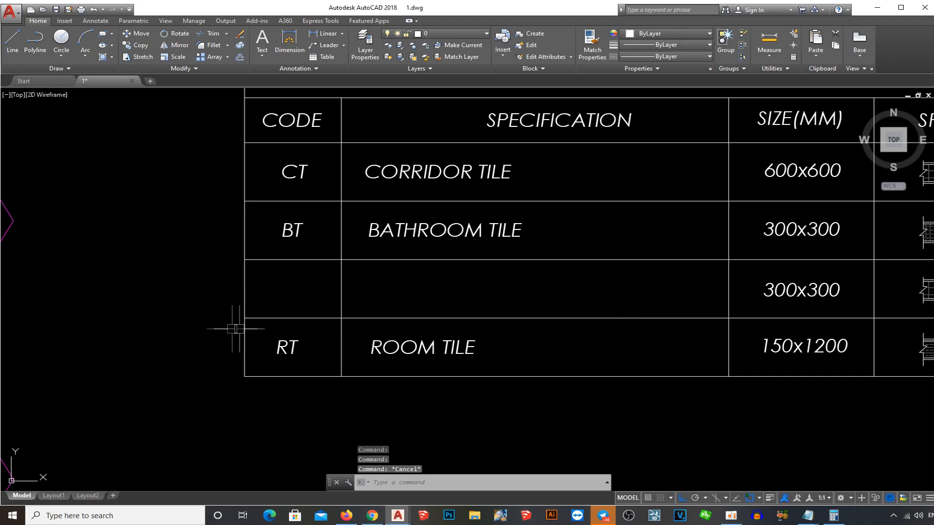
scroll(348, 351, down, 4)
click(296, 343)
click(681, 387)
scroll(550, 350, up, 3)
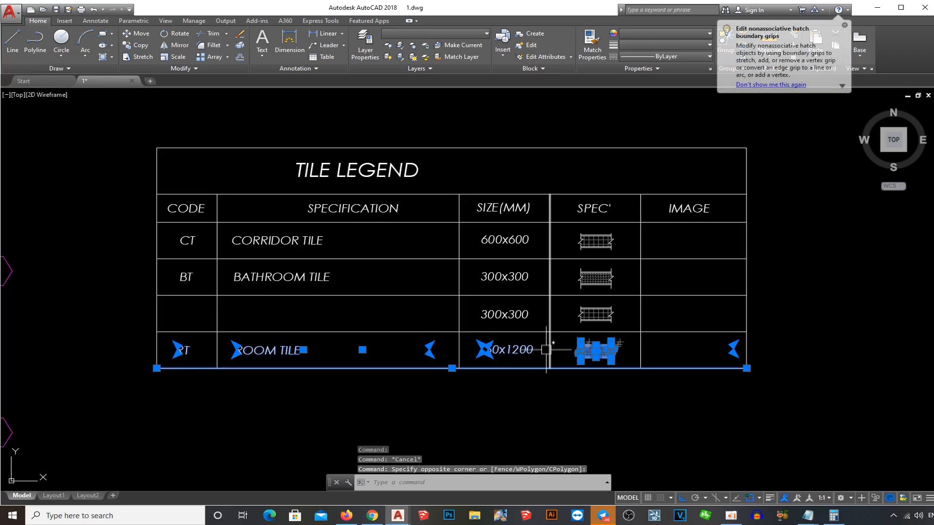
Erase the 300x300 size text and the tile pattern symbol from the terrace tile row of the legend
scroll(602, 313, up, 3)
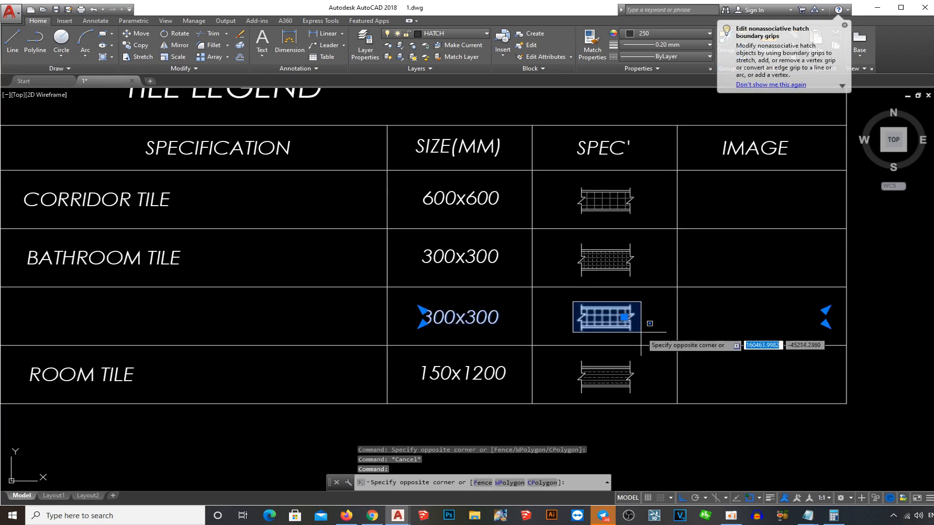
text(e)
key(Return)
Move the ROOM TILE row's texts and pattern symbol up into the empty row of the legend
scroll(330, 342, down, 3)
scroll(329, 342, up, 2)
click(330, 338)
scroll(315, 336, down, 2)
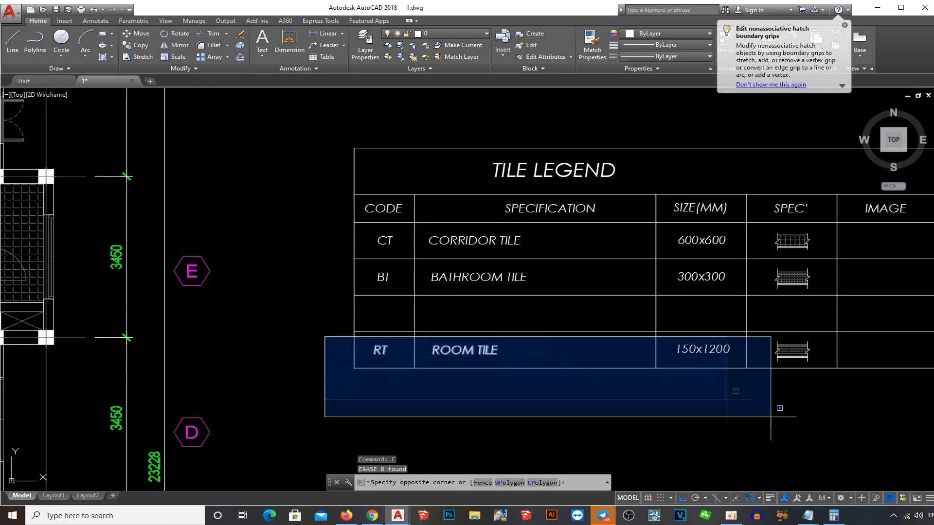
click(822, 421)
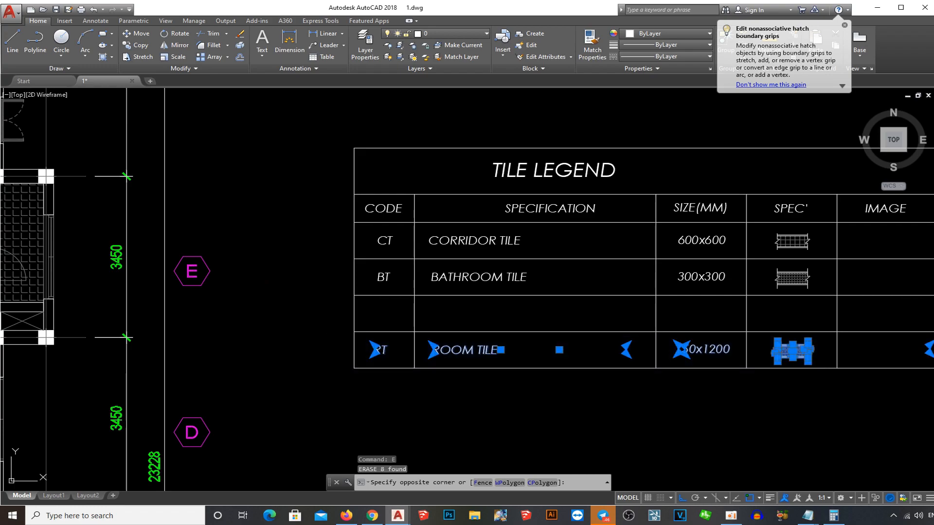
middle_drag(818, 379, 729, 375)
text(m)
key(Return)
click(738, 365)
click(742, 329)
Trim the legend's vertical lines below the ROOM TILE row and erase the leftover bottom border line
text(tr)
key(Return)
click(915, 349)
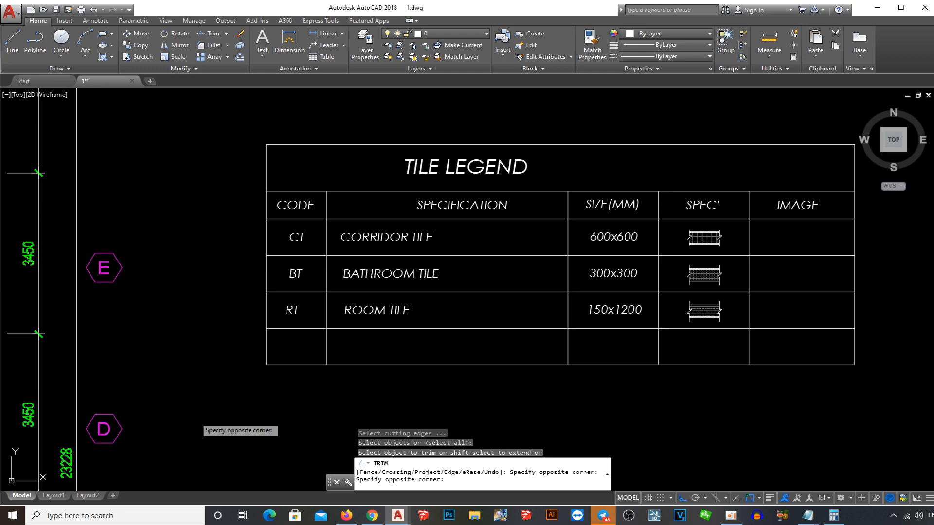
click(193, 416)
key(Escape)
click(595, 357)
click(578, 372)
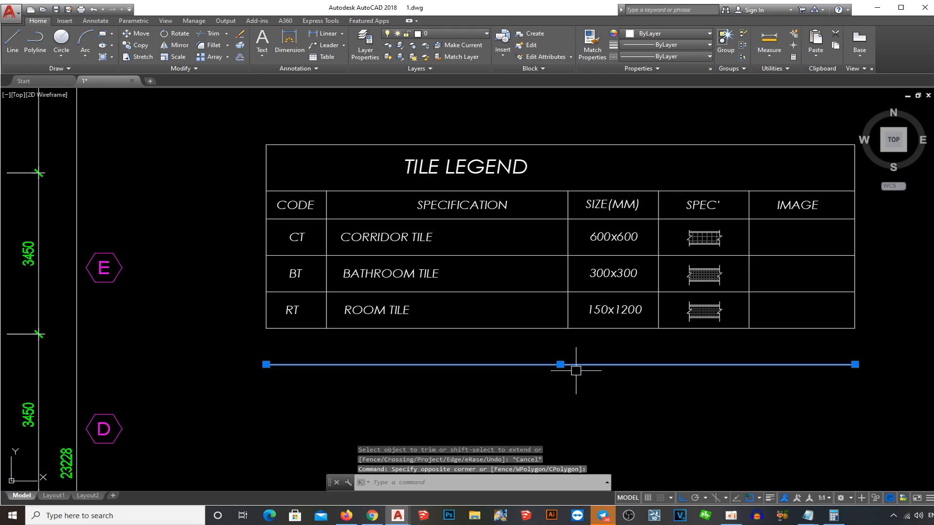
text(e)
key(Return)
scroll(601, 363, down, 5)
mouse_move(600, 363)
middle_down()
mouse_move(536, 344)
mouse_move(534, 327)
middle_up()
scroll(534, 326, up, 4)
mouse_move(677, 280)
middle_down()
mouse_move(598, 296)
mouse_move(645, 276)
middle_up()
scroll(592, 297, down, 4)
middle_drag(604, 296, 596, 268)
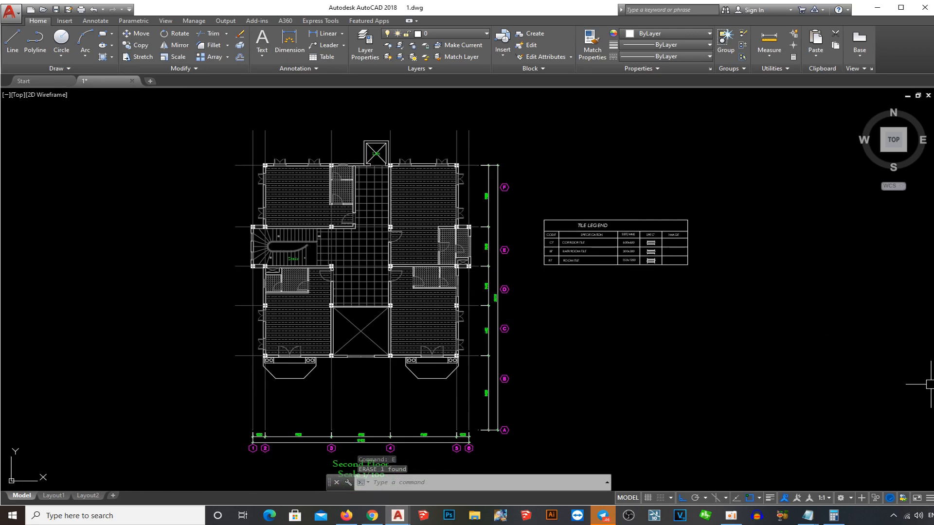
middle_drag(709, 383, 716, 367)
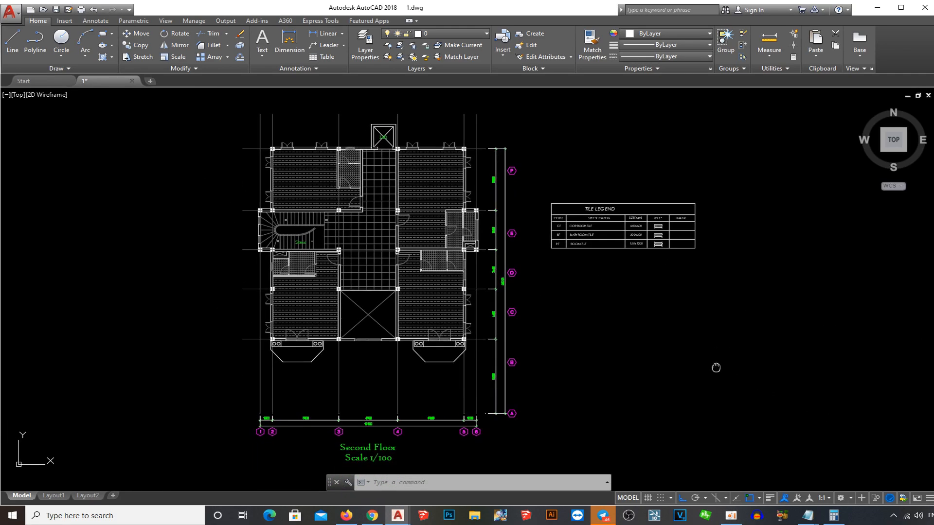